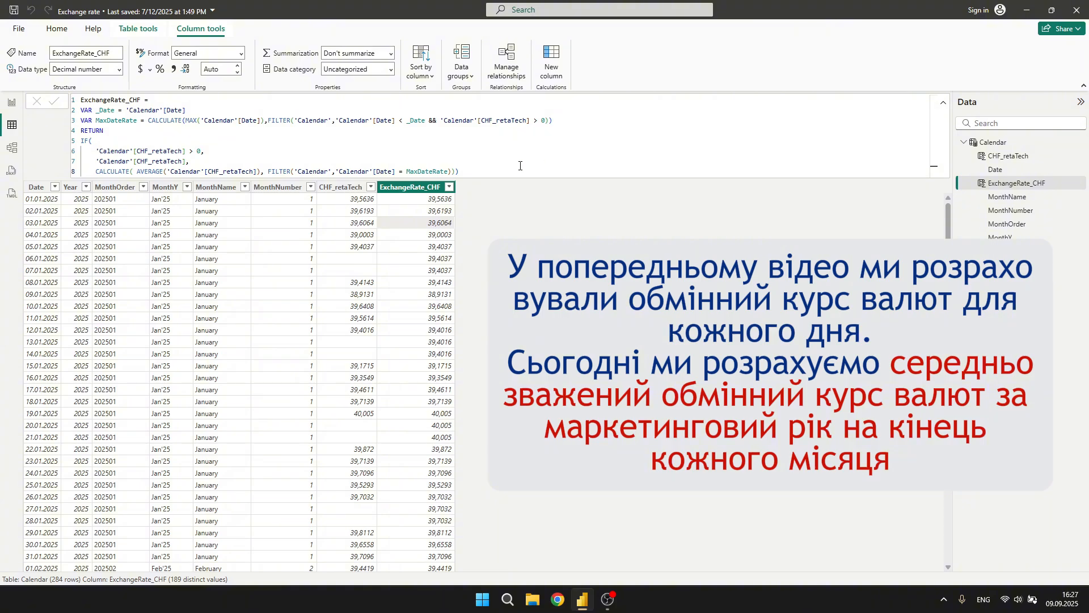
Step: Examine the Payments table's daily amounts and its date relationship with the Calendar table in the model
{"action": "left_click", "coordinate": [519, 166]}
{"action": "left_click", "coordinate": [942, 103]}
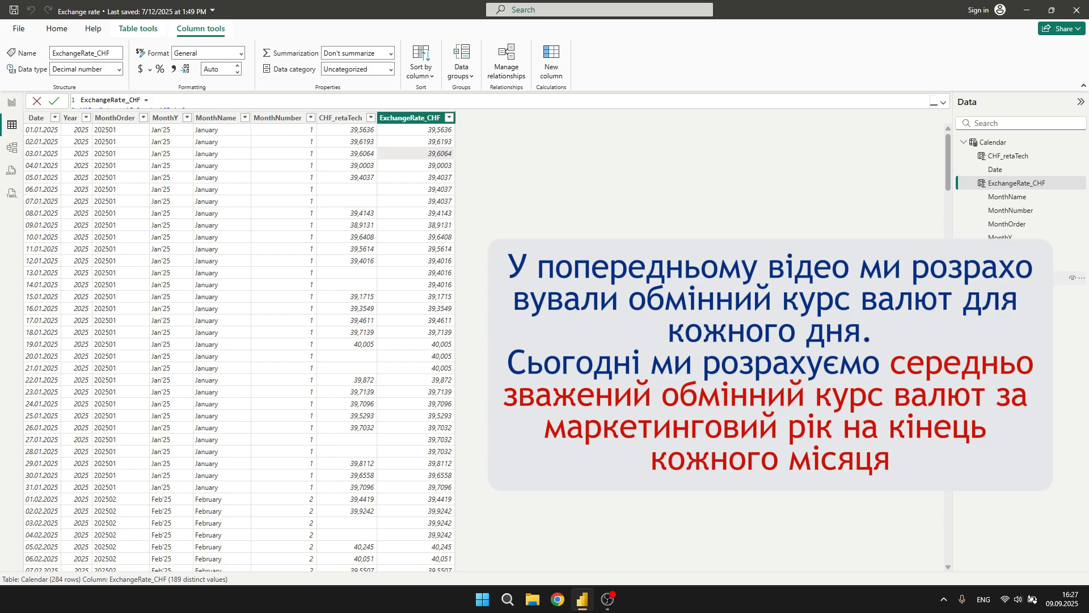
{"action": "left_click", "coordinate": [997, 279]}
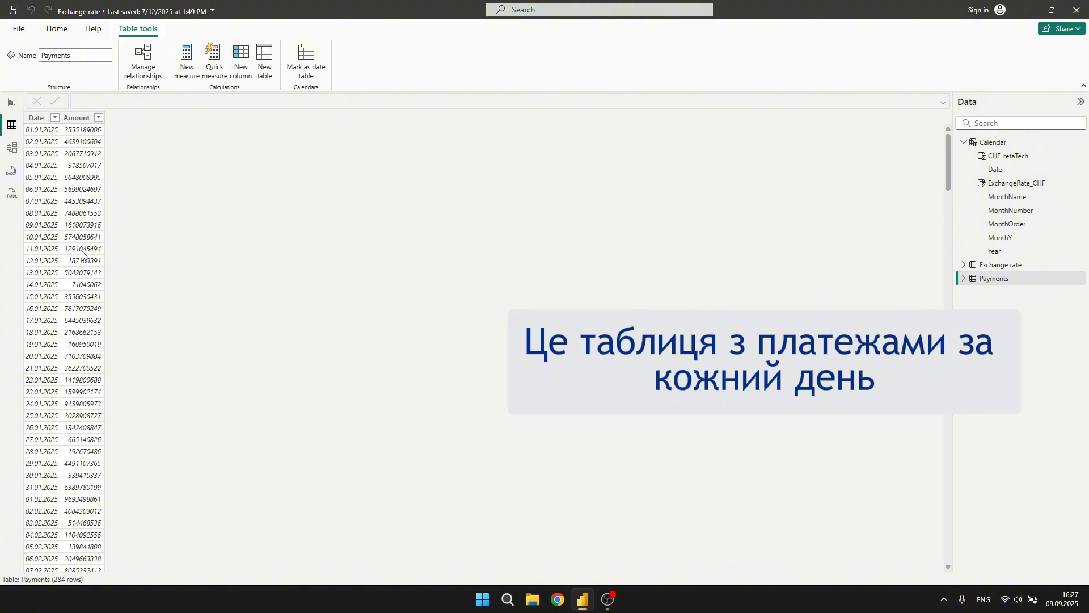
{"action": "left_click", "coordinate": [17, 150]}
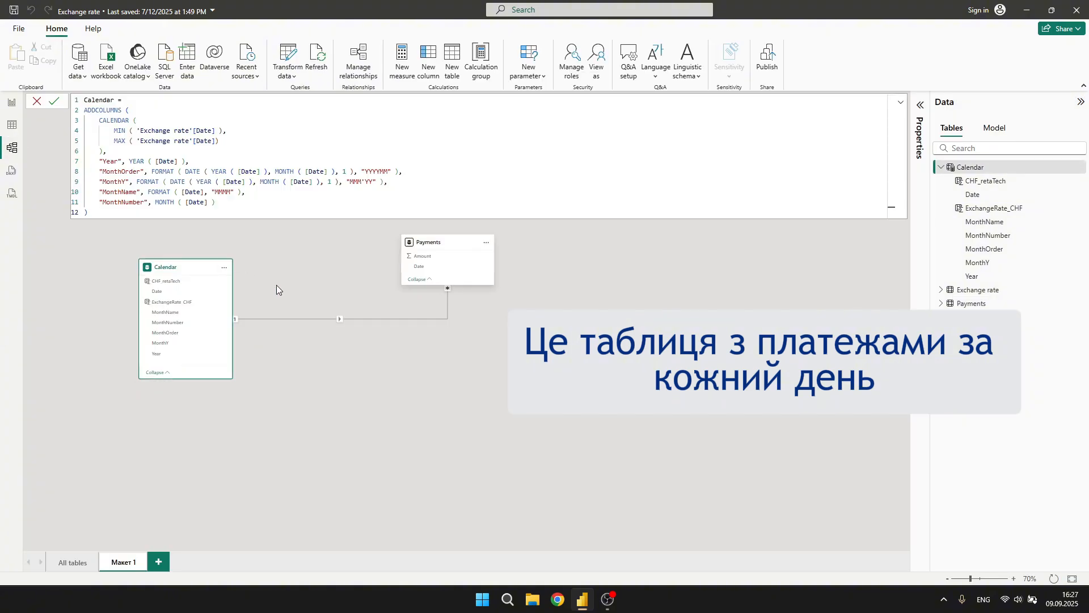
{"action": "left_click", "coordinate": [281, 319]}
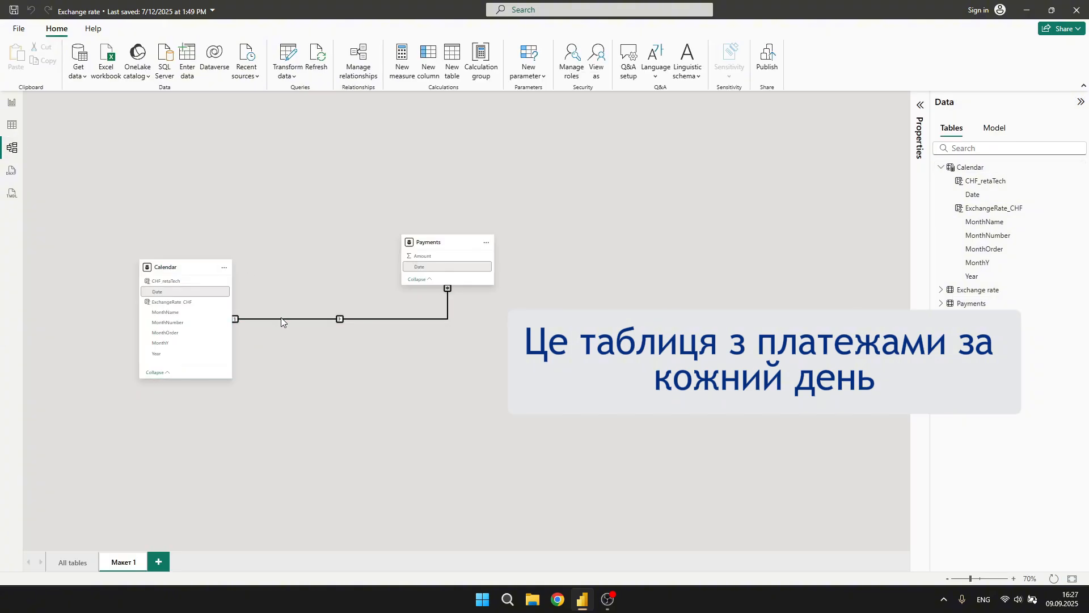
{"action": "left_click", "coordinate": [12, 124]}
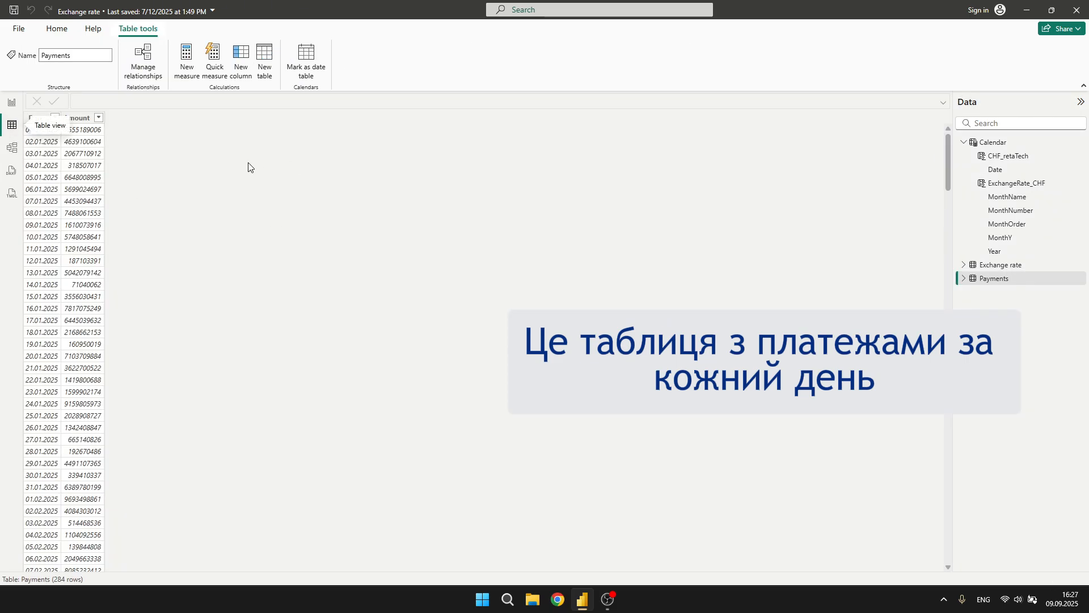
Step: Add a calculated column named PaymentPerDay to the Calendar table
{"action": "left_click", "coordinate": [1010, 142]}
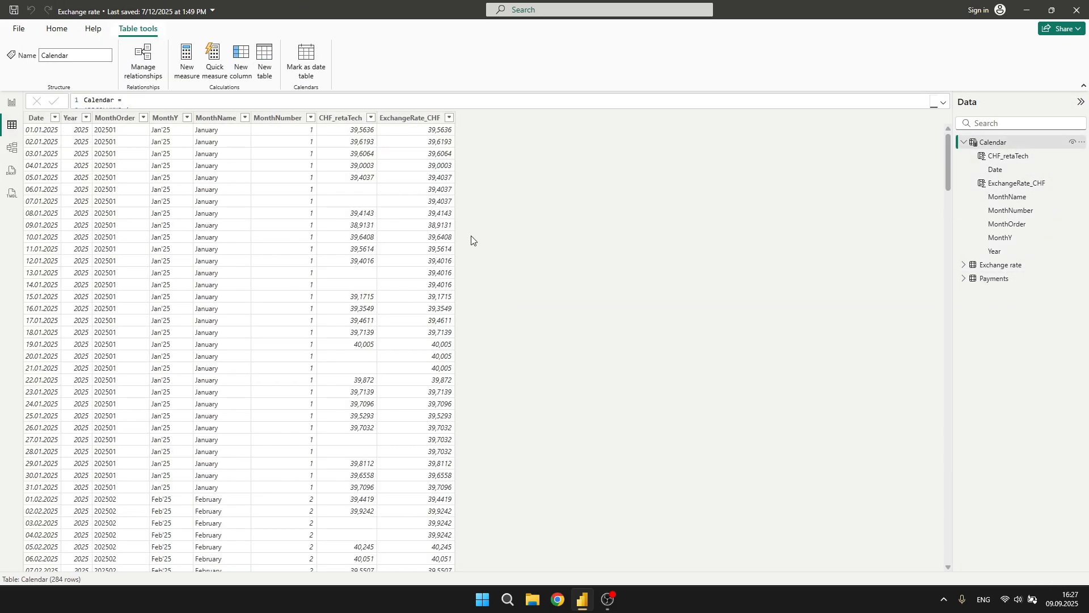
{"action": "left_click", "coordinate": [445, 153]}
{"action": "left_click", "coordinate": [557, 59]}
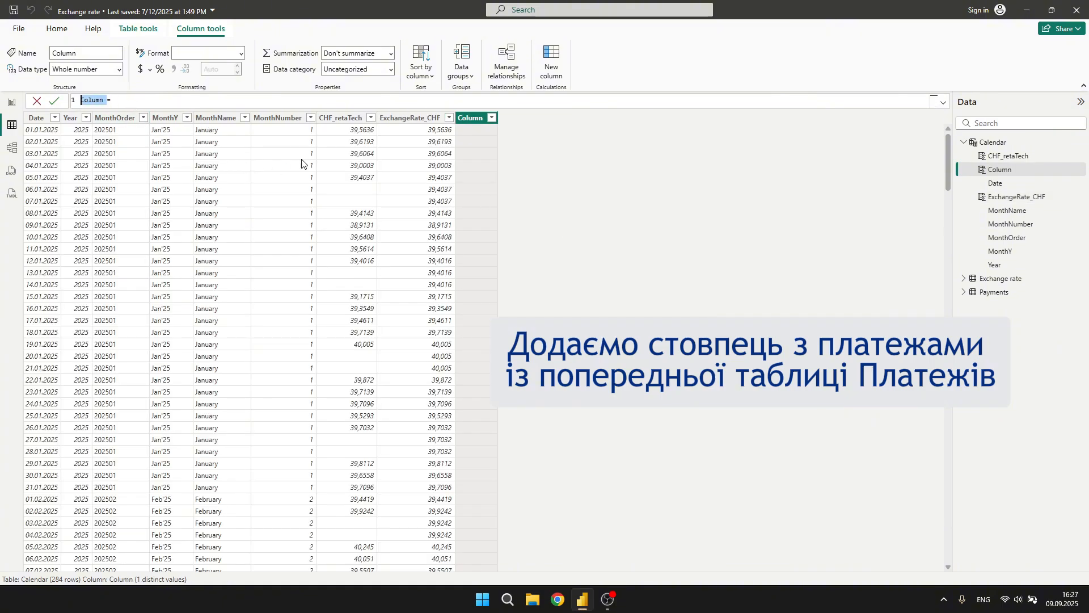
{"action": "type", "text": "PaymentPerDay"}
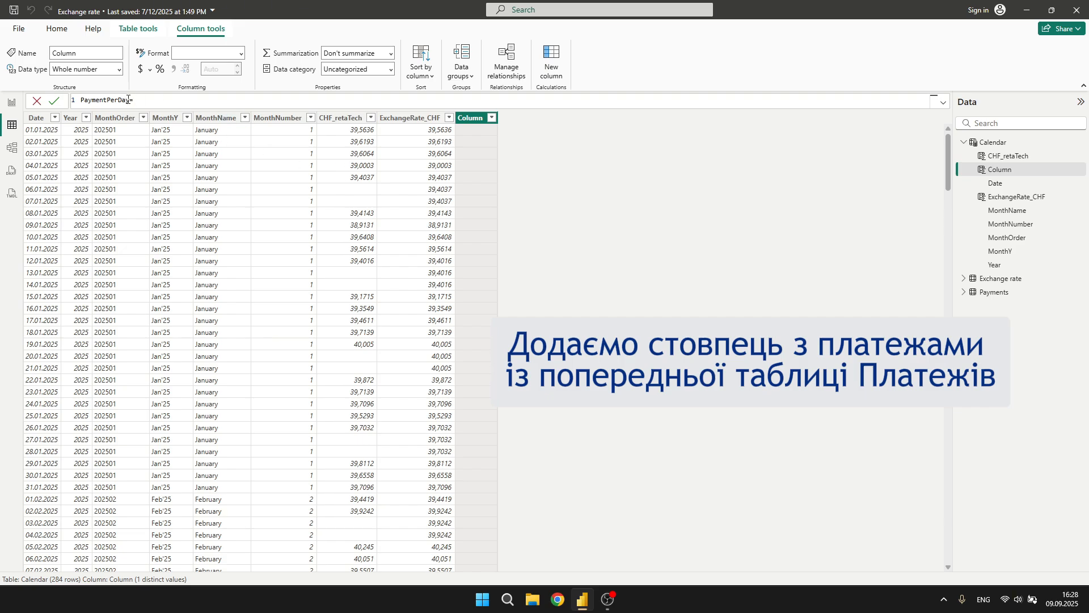
Step: Define the PaymentPerDay column as CALCULATE(SUM('Payments'[Amount]),RELATEDTABLE(Payments)) and look through its rows
{"action": "left_click", "coordinate": [151, 103]}
{"action": "type", "text": "CALCULATE("}
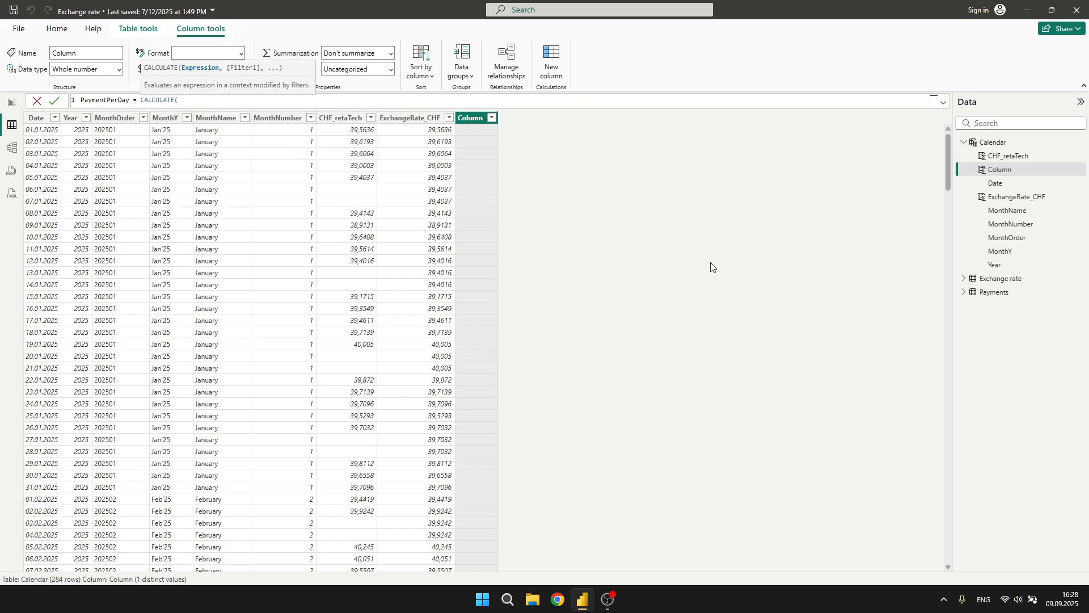
{"action": "type", "text": "SUM('pa"}
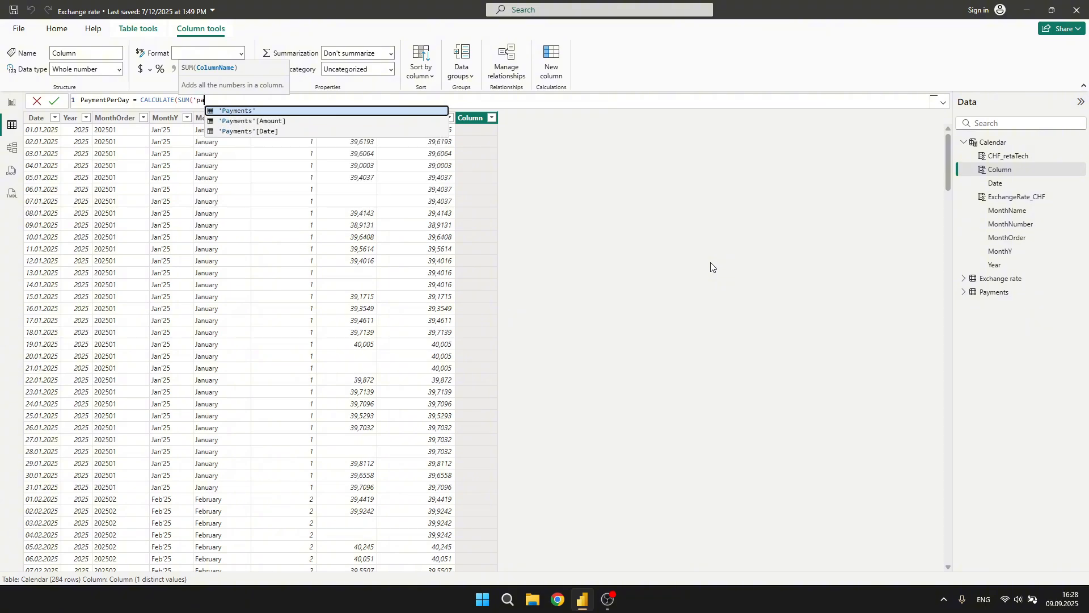
{"action": "key", "text": "Tab"}
{"action": "type", "text": "),rel"}
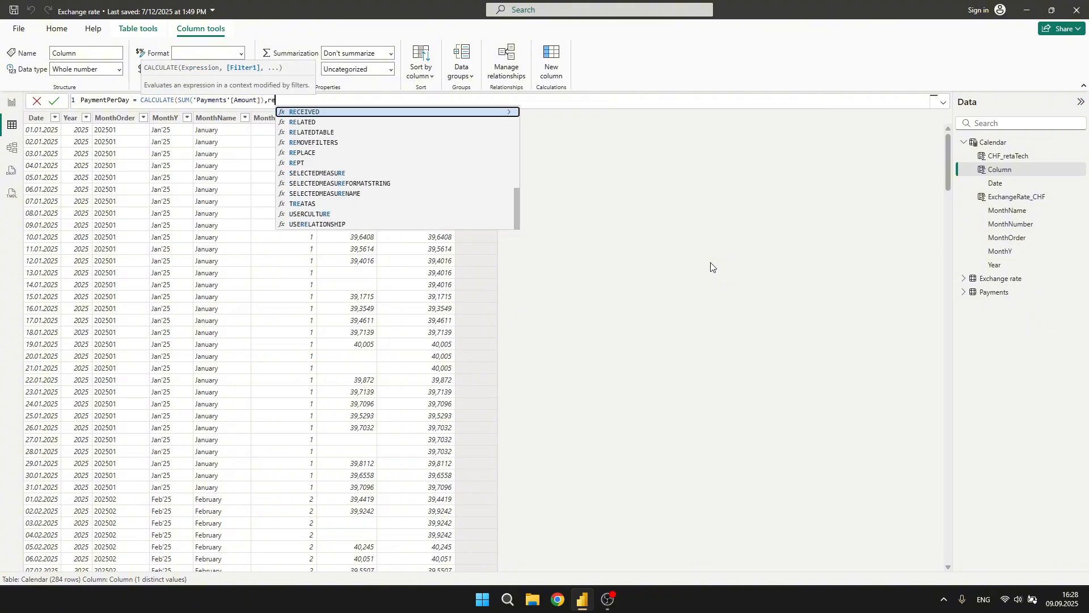
{"action": "key", "text": "Down"}
{"action": "key", "text": "Tab"}
{"action": "key", "text": "Down"}
{"action": "key", "text": "Down"}
{"action": "key", "text": "Down"}
{"action": "key", "text": "Tab"}
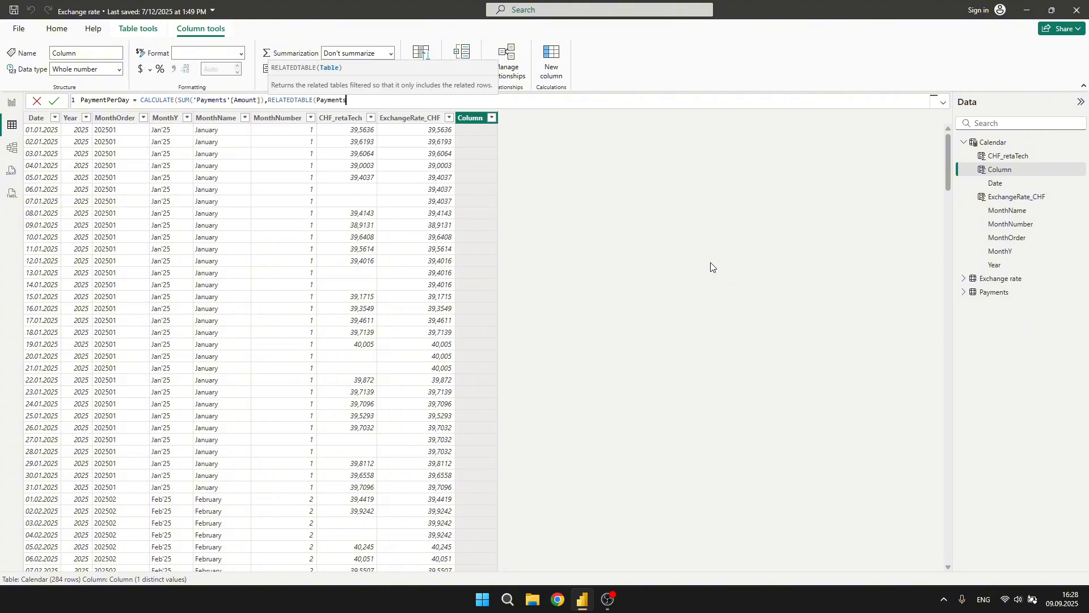
{"action": "type", "text": "))"}
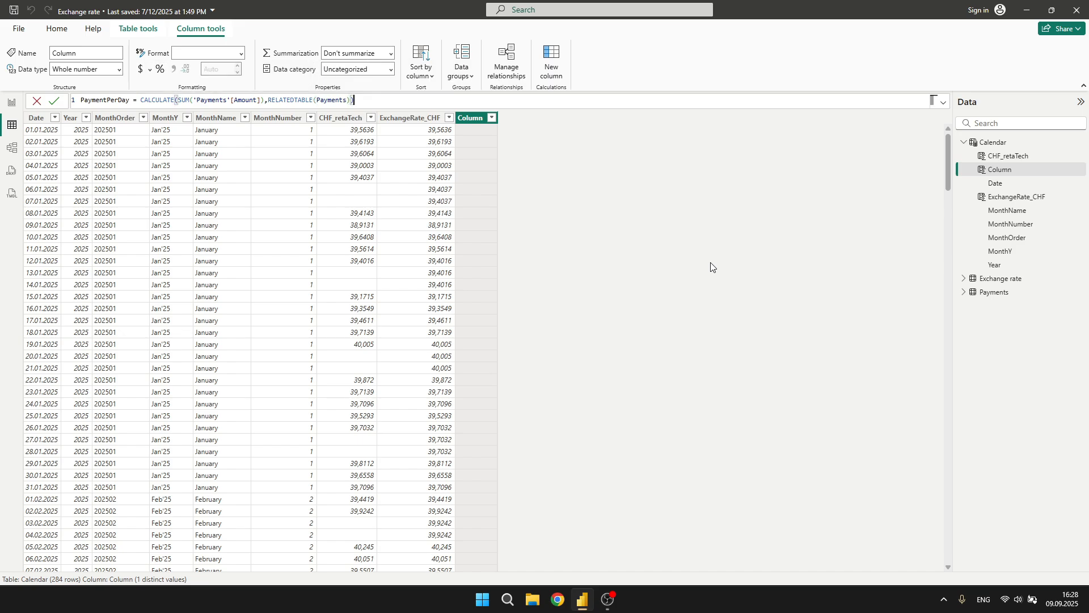
{"action": "key", "text": "Return"}
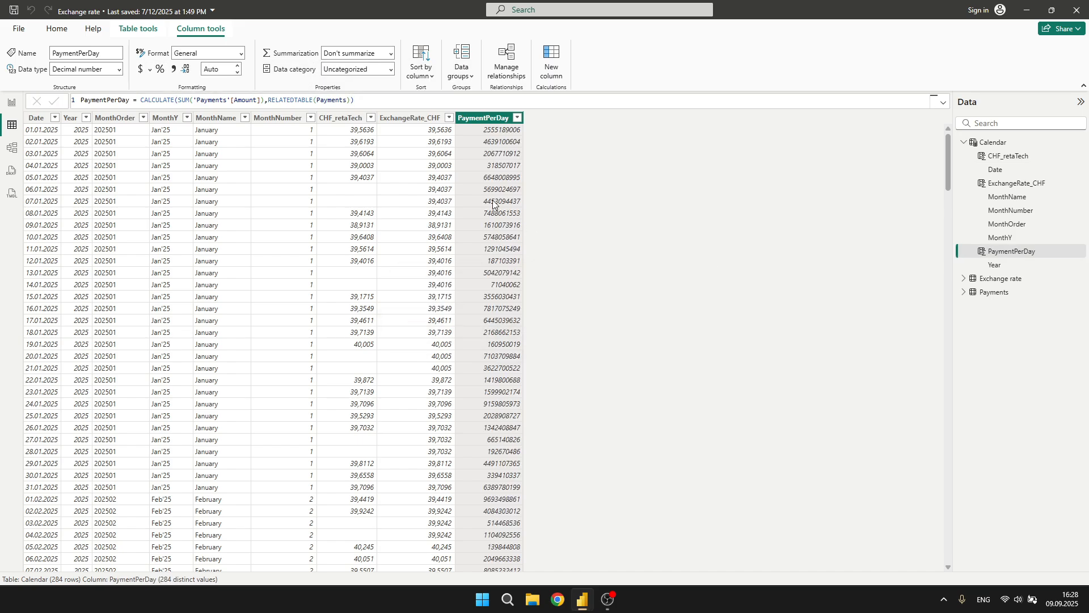
{"action": "scroll", "coordinate": [491, 215], "scroll_direction": "down", "scroll_amount": 10}
{"action": "scroll", "coordinate": [492, 215], "scroll_direction": "up", "scroll_amount": 10}
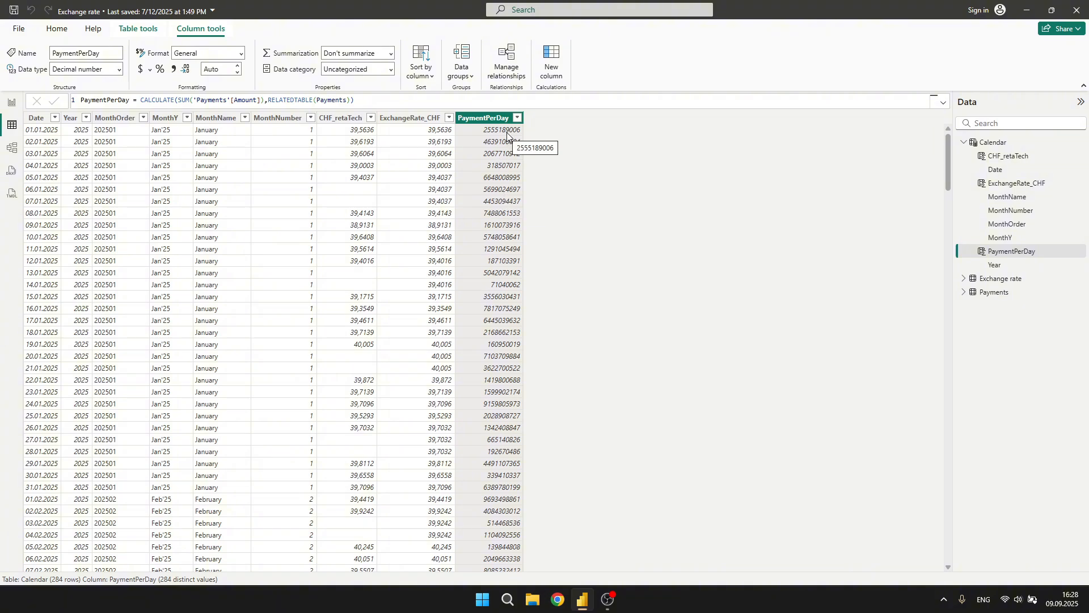
Step: Add another calculated column named RateForCalculate to the Calendar table
{"action": "left_click", "coordinate": [551, 62]}
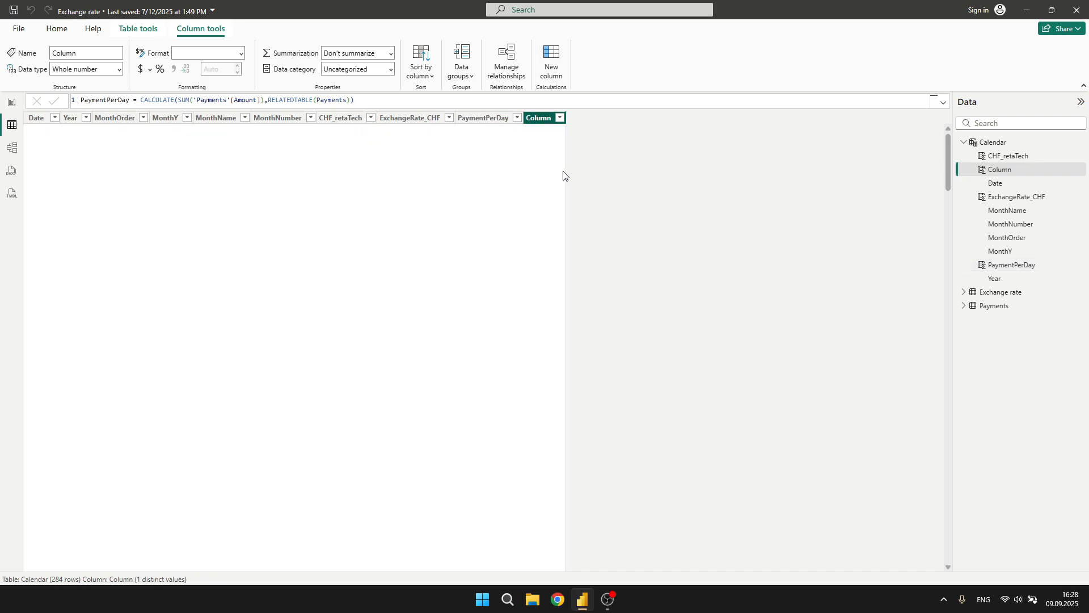
{"action": "double_click", "coordinate": [103, 100]}
{"action": "type", "text": "RateF"}
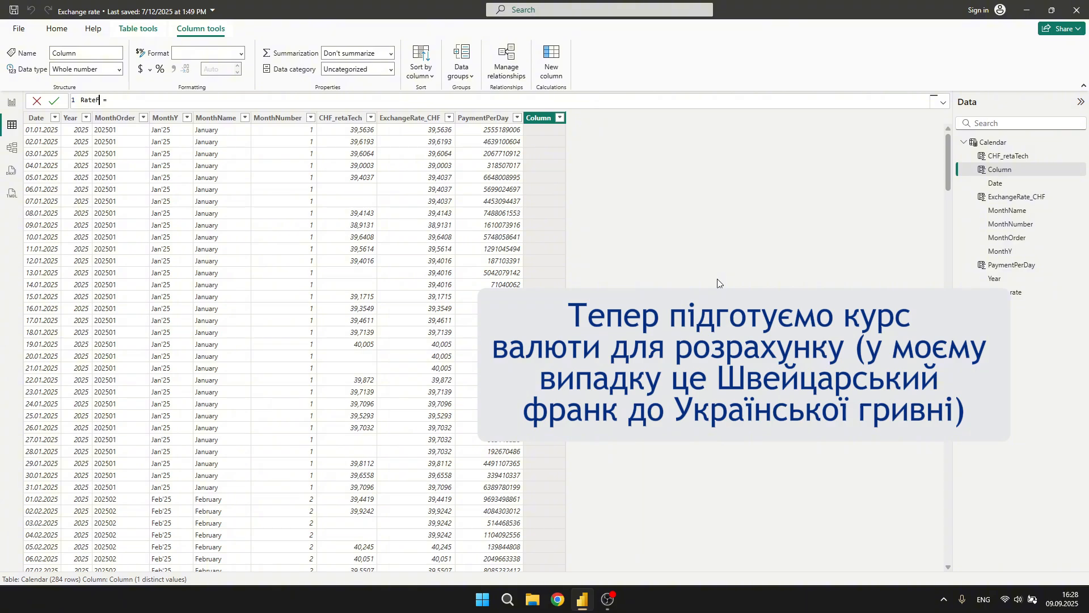
{"action": "type", "text": "orCalculate"}
Step: Define the RateForCalculate column as 'Calendar'[ExchangeRate_CHF] * 'Calendar'[PaymentPerDay] and look through its rows
{"action": "key", "text": "End"}
{"action": "type", "text": "'"}
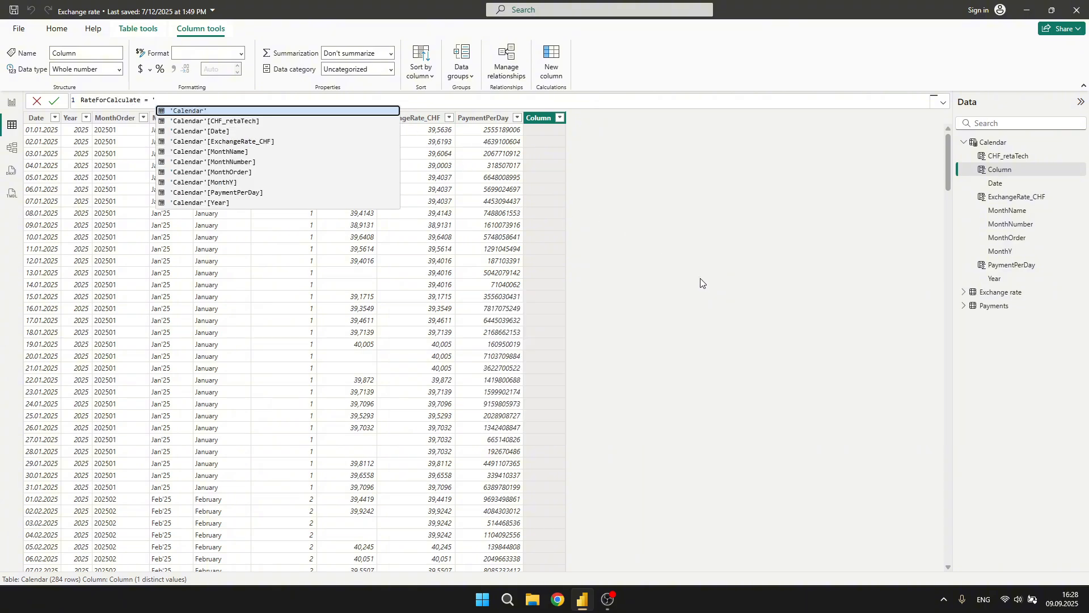
{"action": "key", "text": "Down"}
{"action": "key", "text": "Down"}
{"action": "key", "text": "Down"}
{"action": "key", "text": "Tab"}
{"action": "type", "text": "*"}
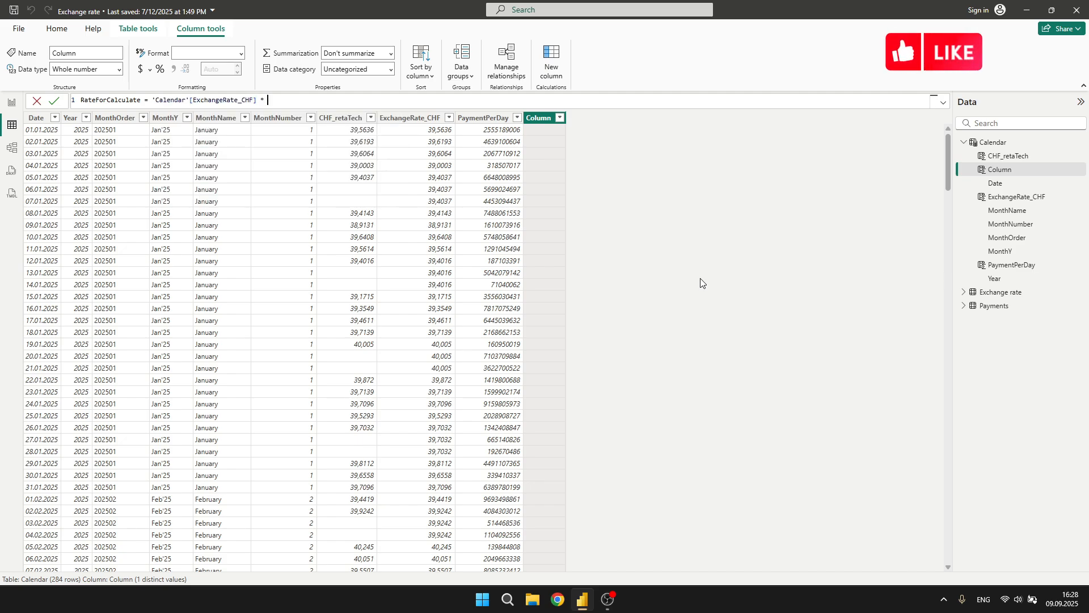
{"action": "type", "text": " '"}
{"action": "key", "text": "Down"}
{"action": "key", "text": "Down"}
{"action": "key", "text": "Down"}
{"action": "key", "text": "Down"}
{"action": "key", "text": "Down"}
{"action": "key", "text": "Down"}
{"action": "key", "text": "Down"}
{"action": "key", "text": "Down"}
{"action": "key", "text": "Tab"}
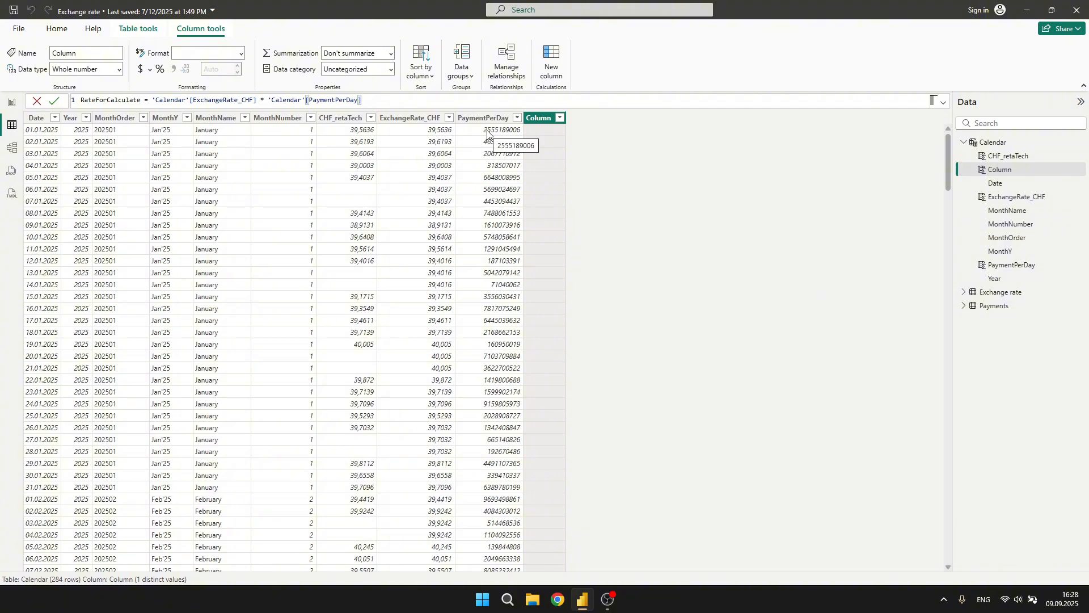
{"action": "left_click", "coordinate": [54, 101]}
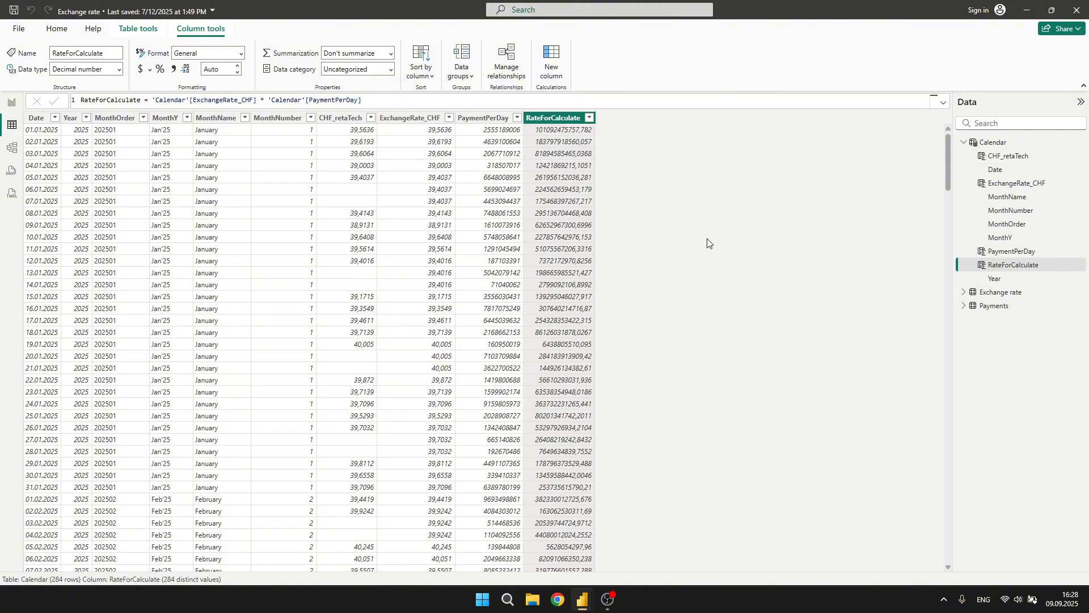
{"action": "scroll", "coordinate": [581, 162], "scroll_direction": "down", "scroll_amount": 3}
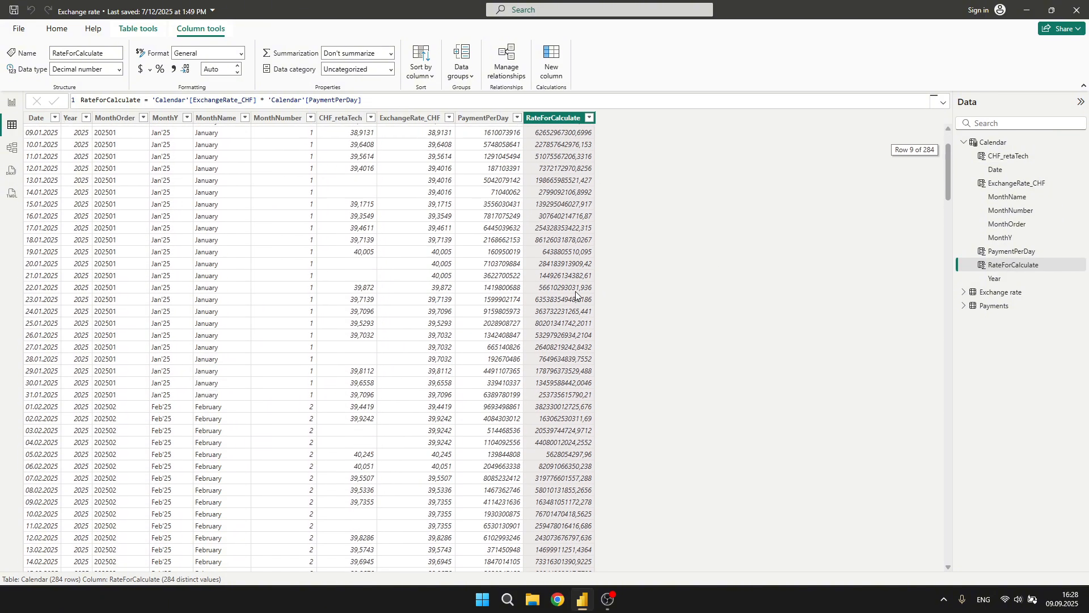
{"action": "scroll", "coordinate": [575, 295], "scroll_direction": "up", "scroll_amount": 3}
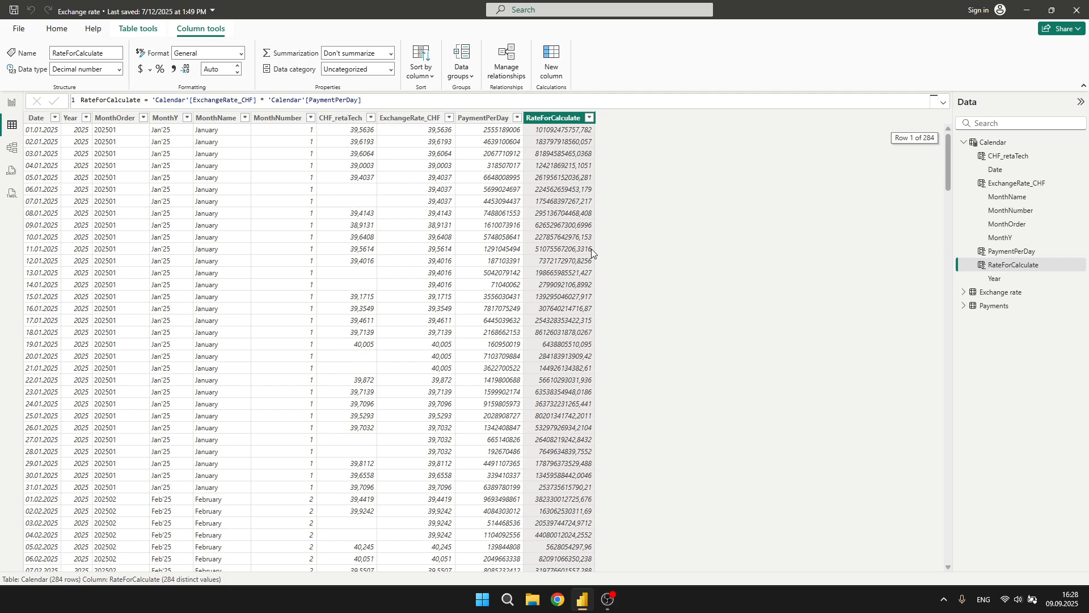
Step: Add a calculated column named LastDayMonth to the Calendar table
{"action": "left_click", "coordinate": [551, 71]}
{"action": "double_click", "coordinate": [77, 100]}
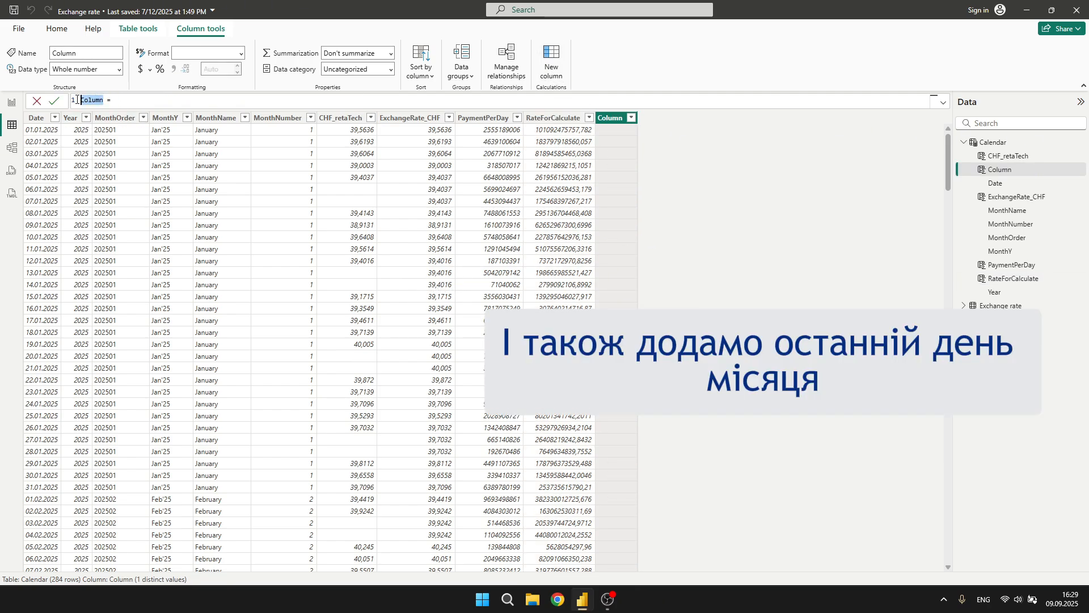
{"action": "type", "text": "LastDayMont"}
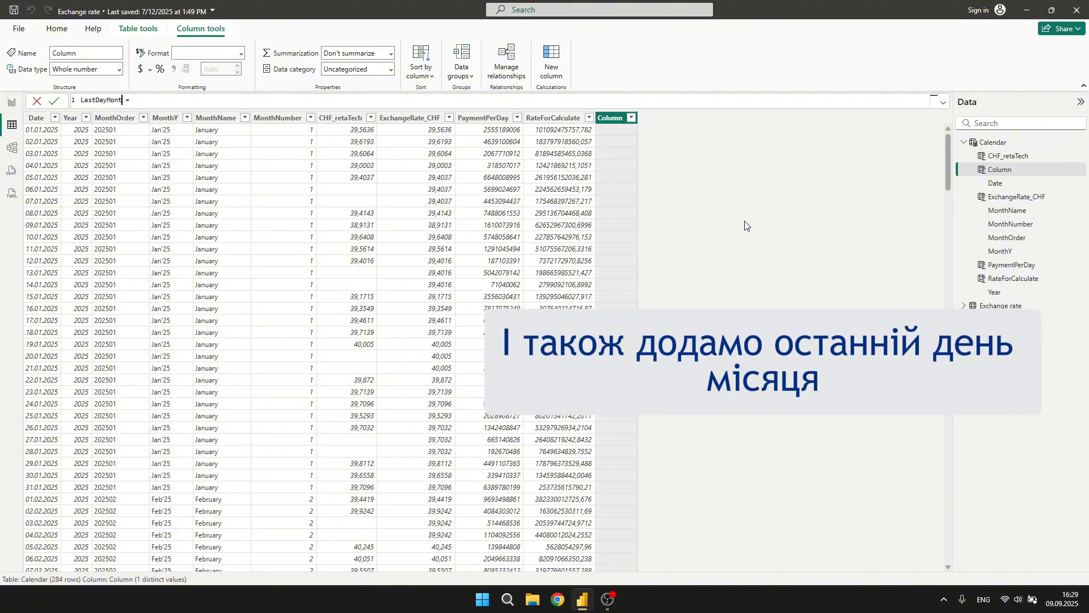
{"action": "type", "text": "h"}
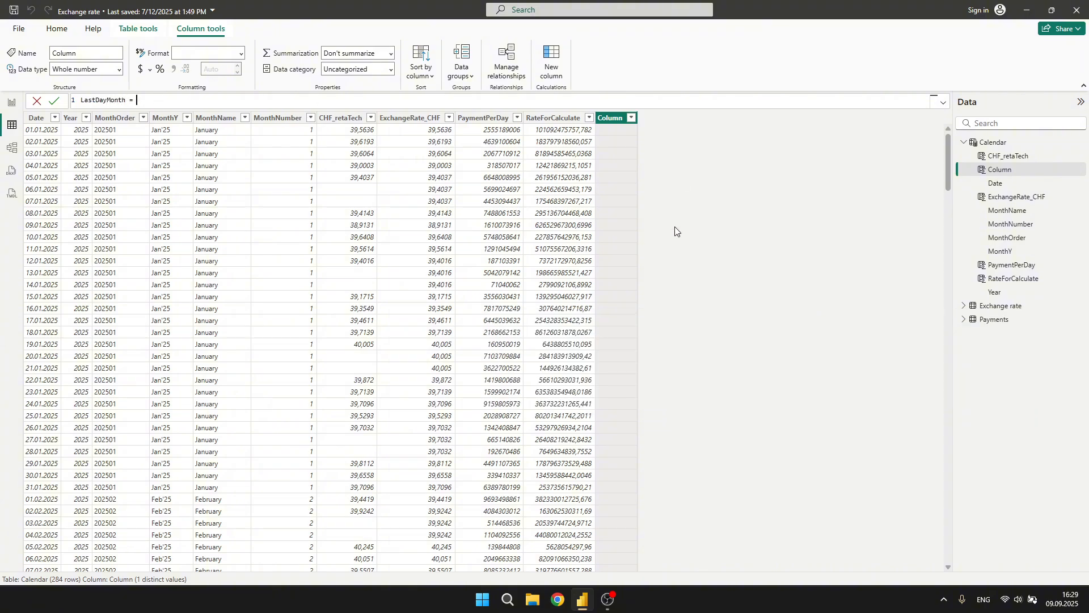
Step: Define the LastDayMonth column as ENDOFMONTH('Calendar'[Date])
{"action": "key", "text": "End"}
{"action": "type", "text": "eo"}
{"action": "key", "text": "BackSpace"}
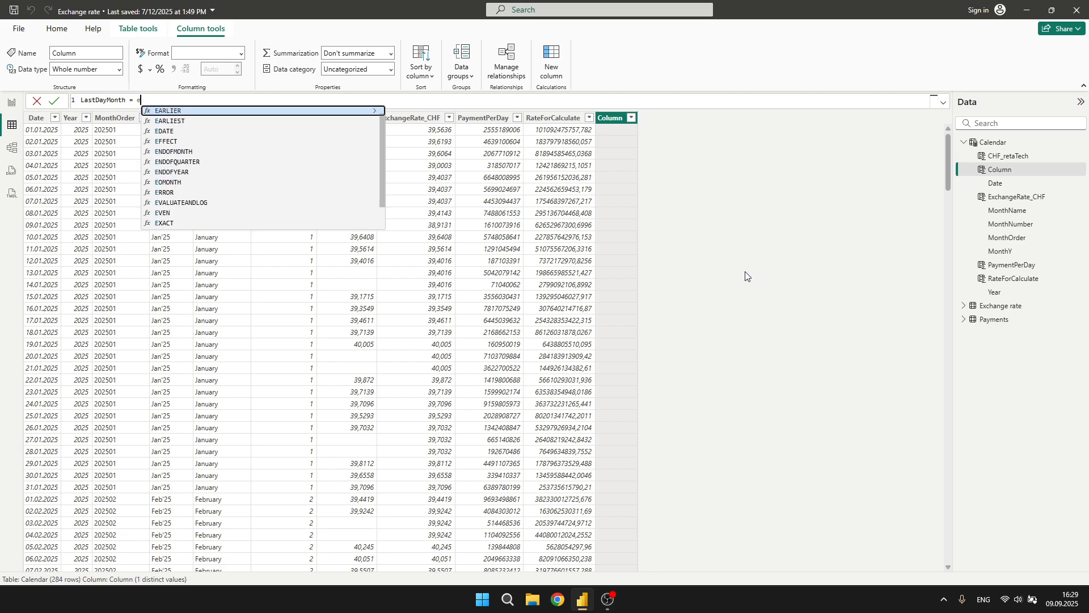
{"action": "type", "text": "NDOFMONTH("}
{"action": "key", "text": "Down"}
{"action": "key", "text": "Down"}
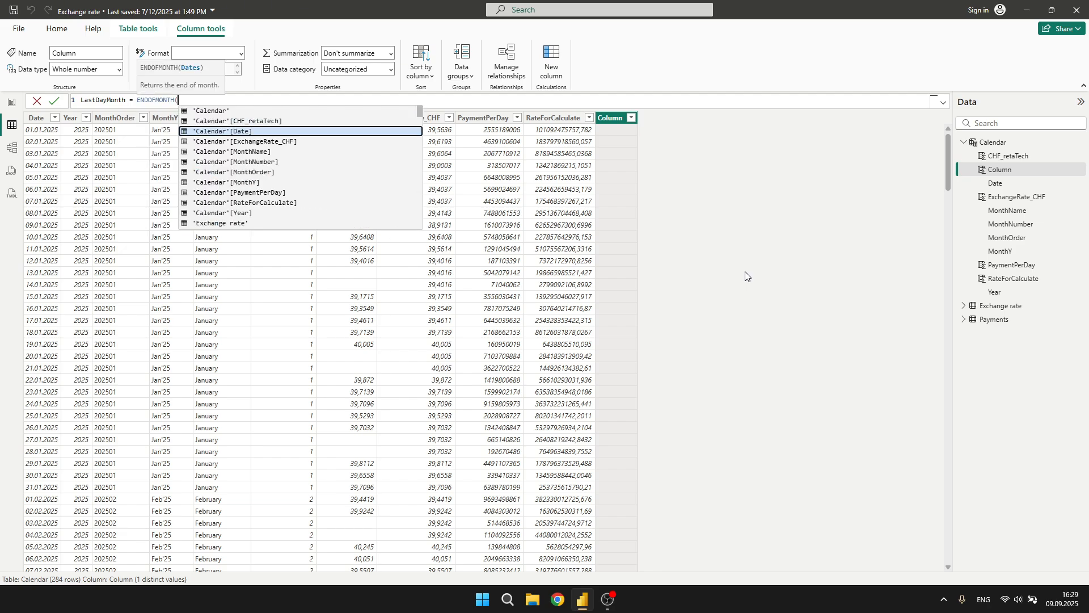
{"action": "key", "text": "Tab"}
{"action": "type", "text": ")"}
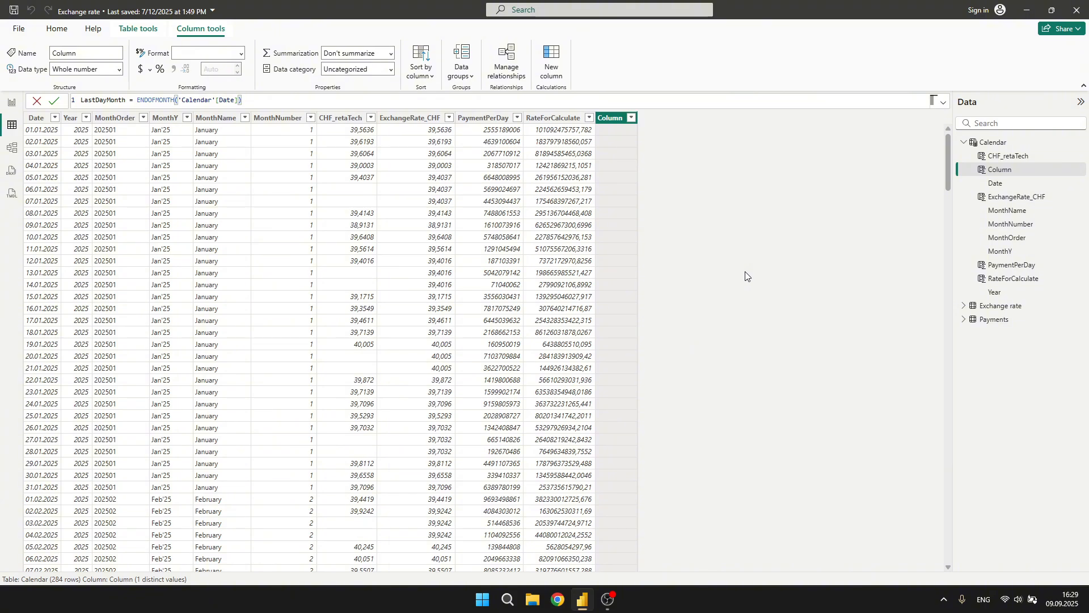
{"action": "left_click", "coordinate": [54, 102]}
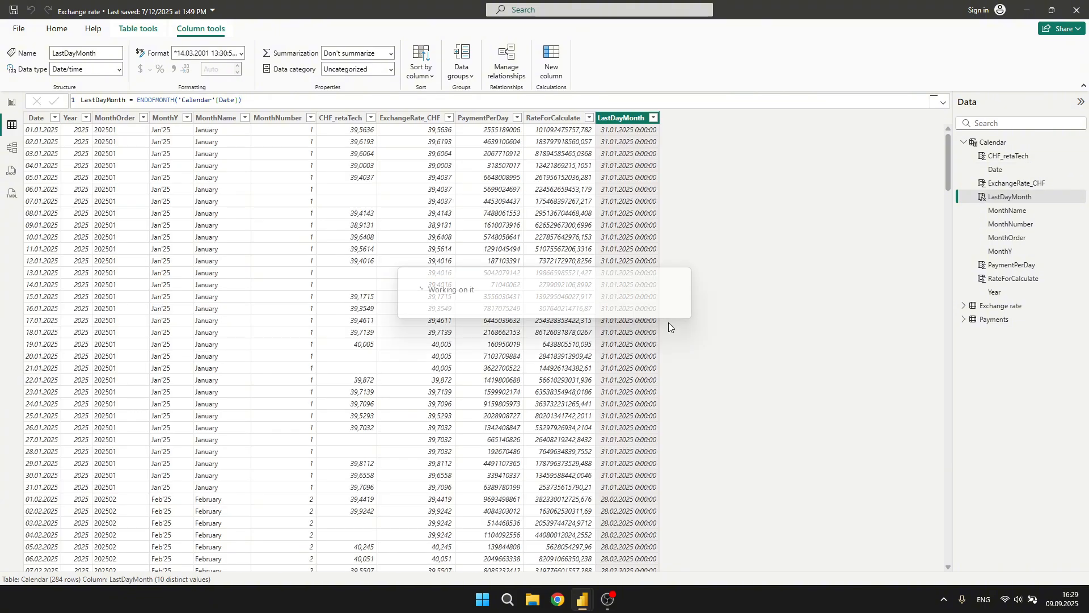
Step: Set the LastDayMonth column's format to Short Date and look through its month-end dates
{"action": "left_click", "coordinate": [241, 53]}
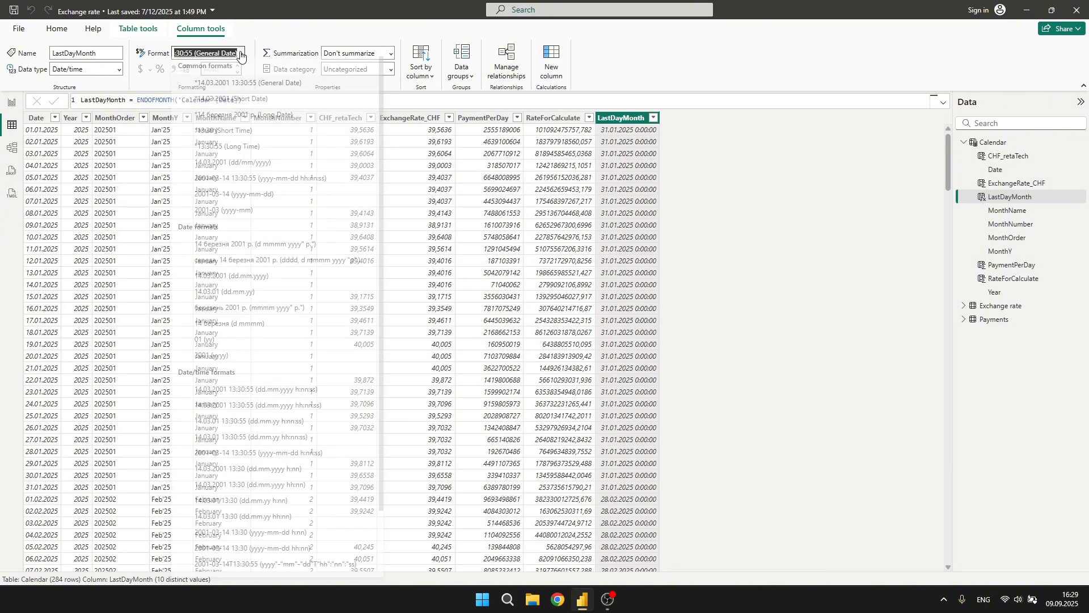
{"action": "left_click", "coordinate": [256, 104]}
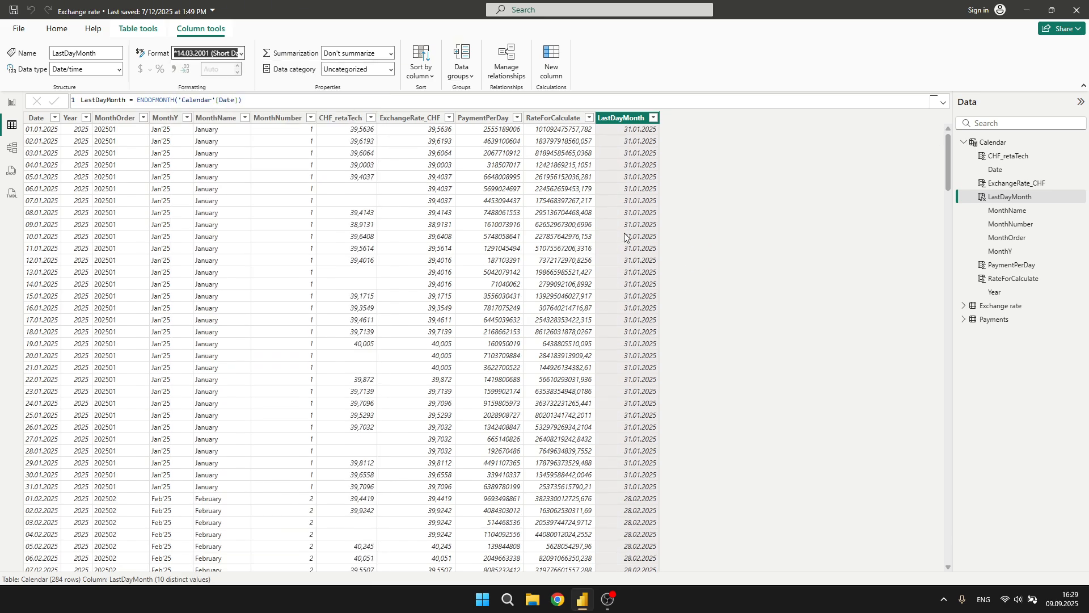
{"action": "scroll", "coordinate": [626, 237], "scroll_direction": "down", "scroll_amount": 9}
{"action": "scroll", "coordinate": [626, 238], "scroll_direction": "up", "scroll_amount": 6}
{"action": "scroll", "coordinate": [625, 237], "scroll_direction": "up", "scroll_amount": 5}
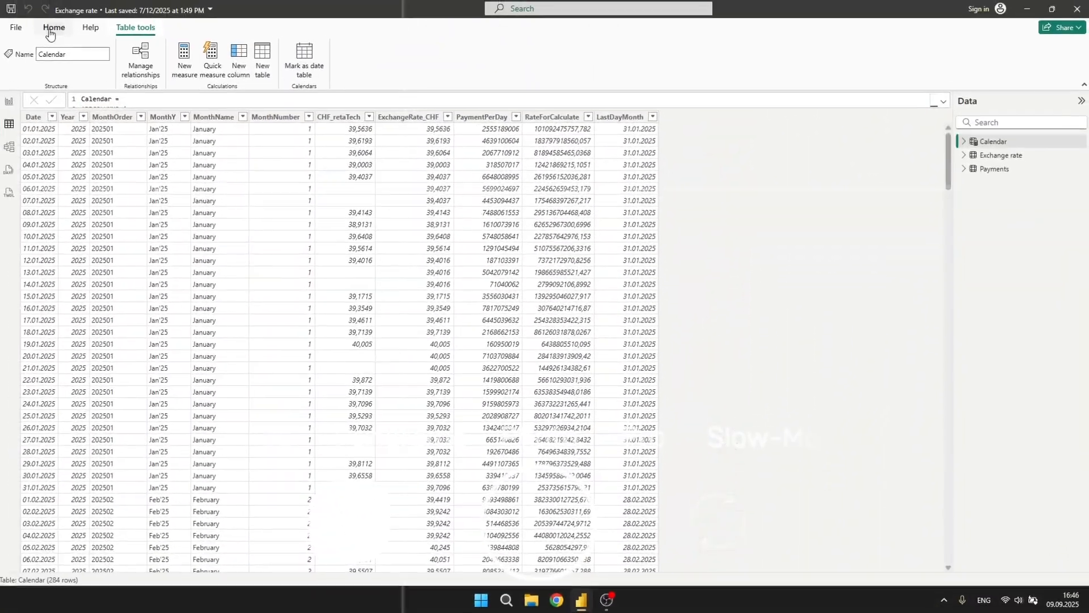
Step: Add a calculated table named WeightedAverageRate
{"action": "left_click", "coordinate": [51, 33]}
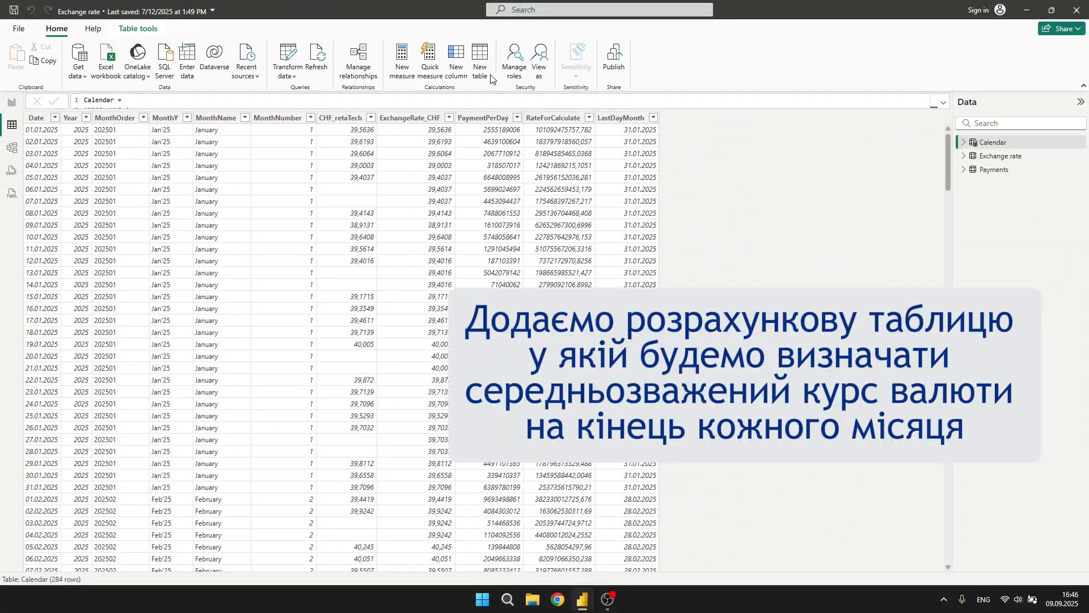
{"action": "left_click", "coordinate": [486, 72]}
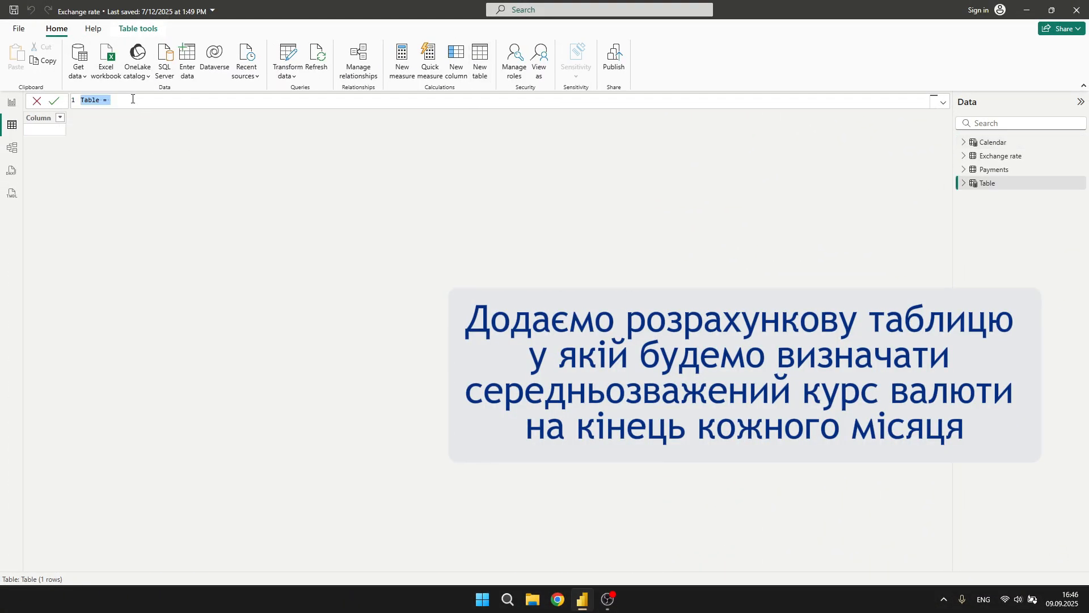
{"action": "left_click", "coordinate": [133, 98]}
{"action": "left_click_drag", "start_coordinate": [100, 101], "coordinate": [80, 100]}
{"action": "type", "text": "WeightedAverageRate"}
{"action": "key", "text": "Return"}
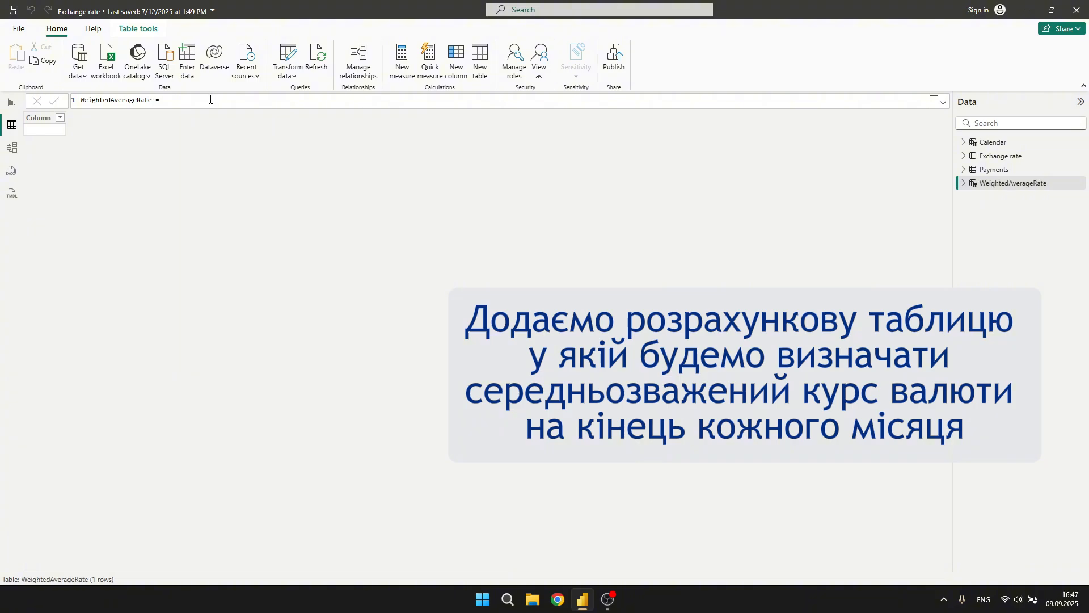
Step: Start the table's formula on a new line with SUMMARIZE over 'Calendar', grouped by 'Calendar'[LastDayMonth]
{"action": "key", "text": "shift+Return"}
{"action": "type", "text": "SUMMARIZE("}
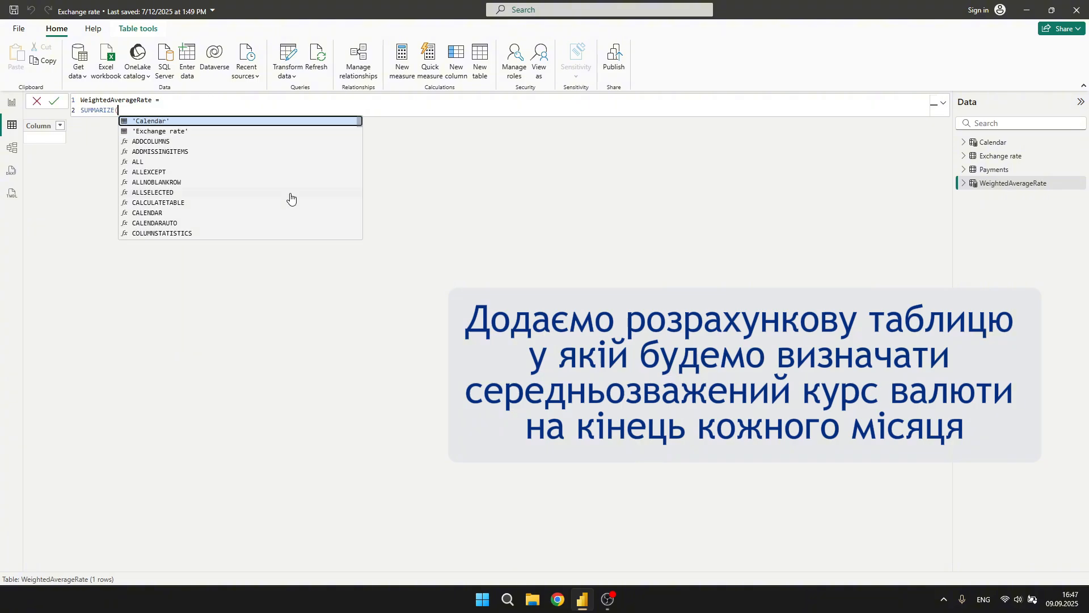
{"action": "type", "text": "'Calendar','Calendar'[LastDayMonth],"}
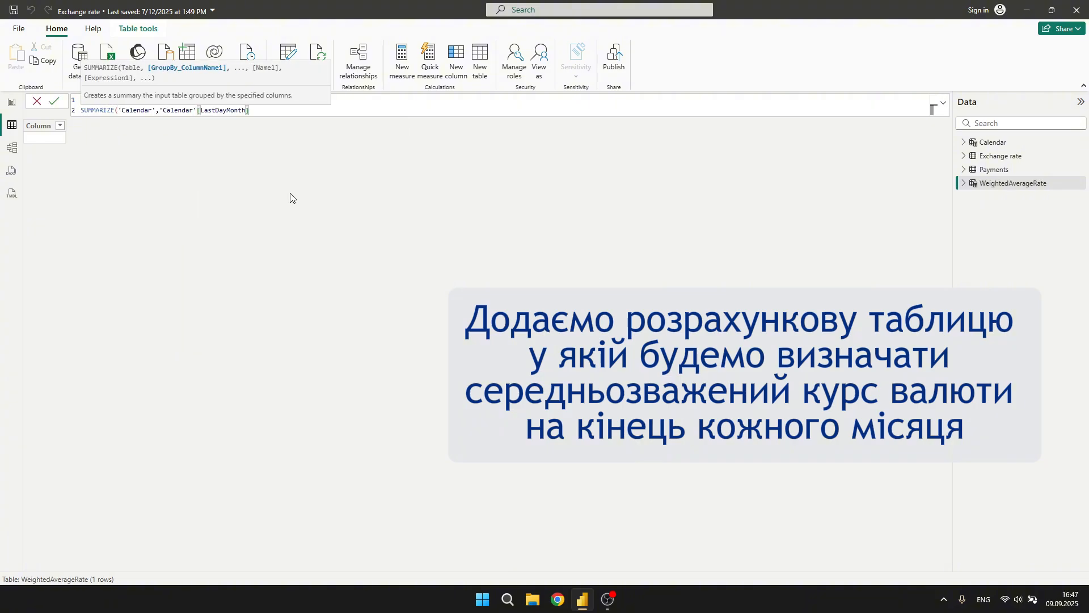
Step: Add a "Rate" column defined as CALCULATE(DIVIDE(SUM('Calendar'[RateForCalculate]),SUM('Calendar'[PaymentPerDay]),0)) and commit the table formula
{"action": "key", "text": "shift+Return"}
{"action": "type", "text": "\""}
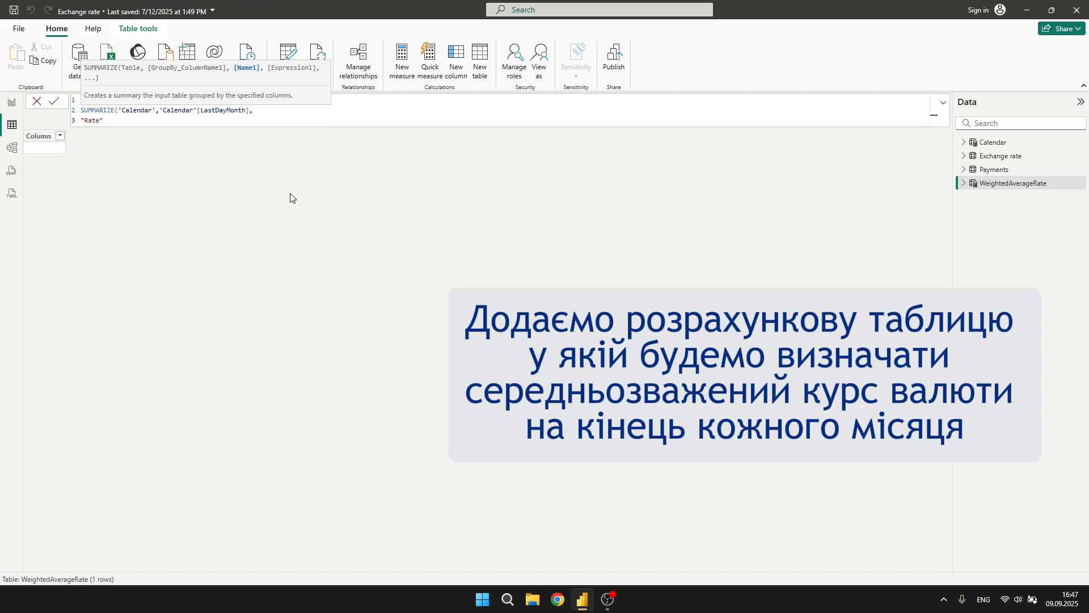
{"action": "type", "text": "\"Rate\", CALCULATE(DIVIDE("}
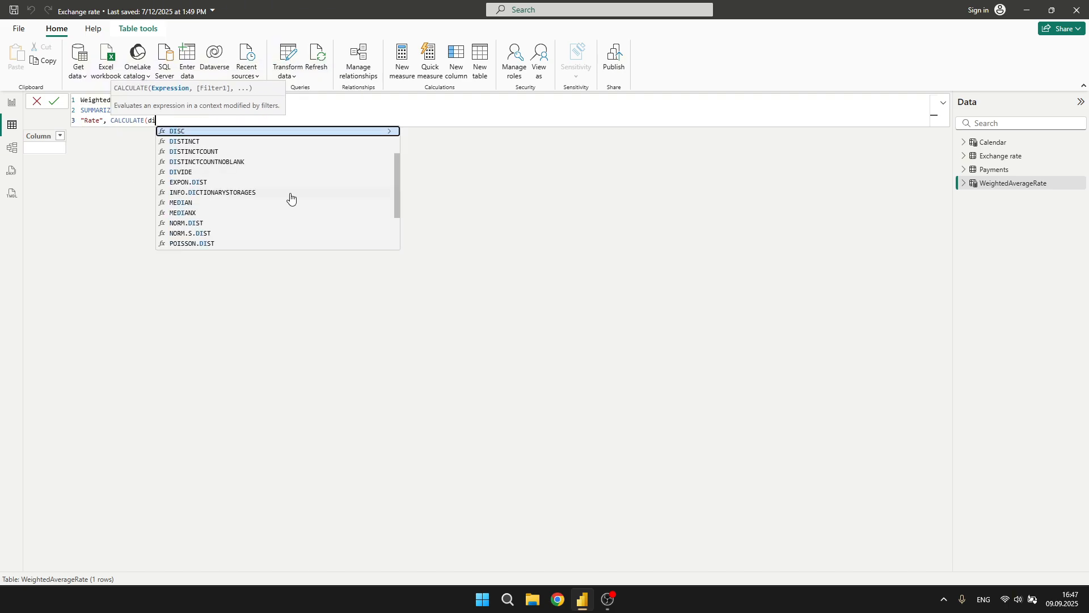
{"action": "type", "text": "SUM("}
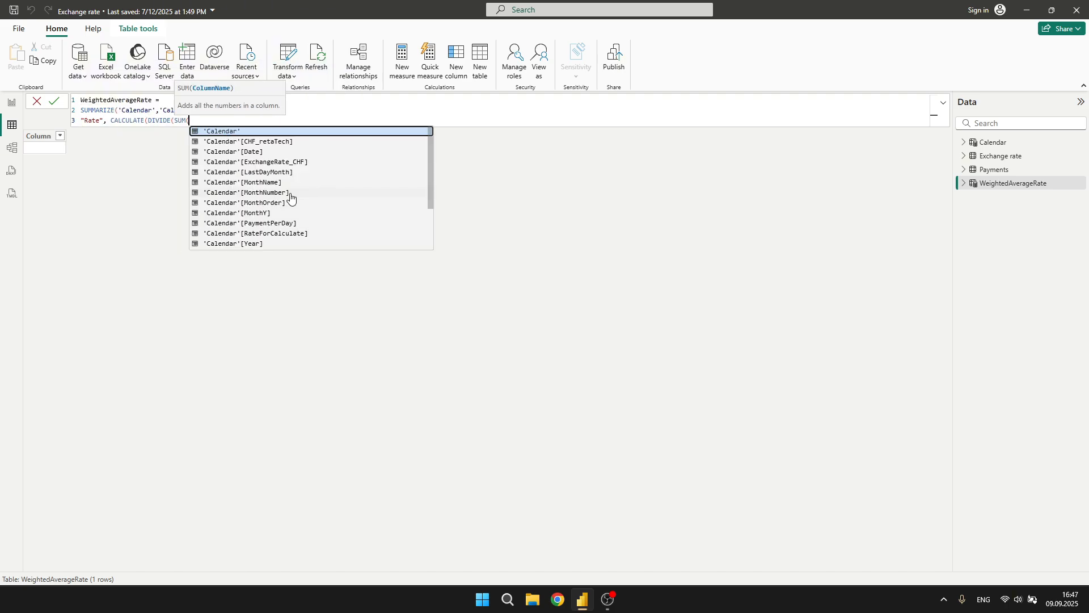
{"action": "left_click", "coordinate": [288, 234]}
{"action": "type", "text": "),SUM("}
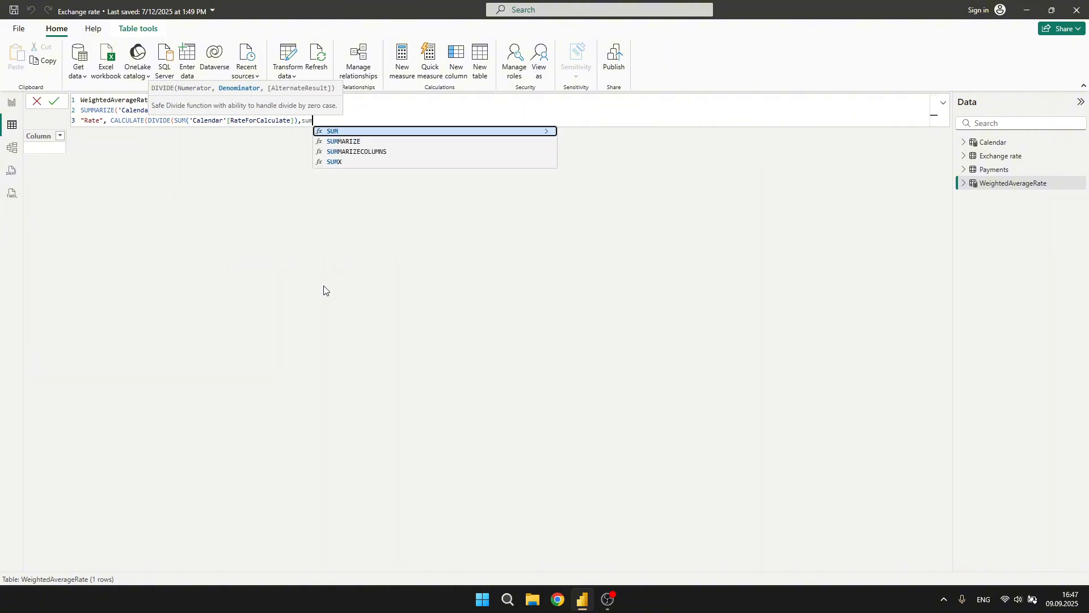
{"action": "left_click", "coordinate": [391, 224]}
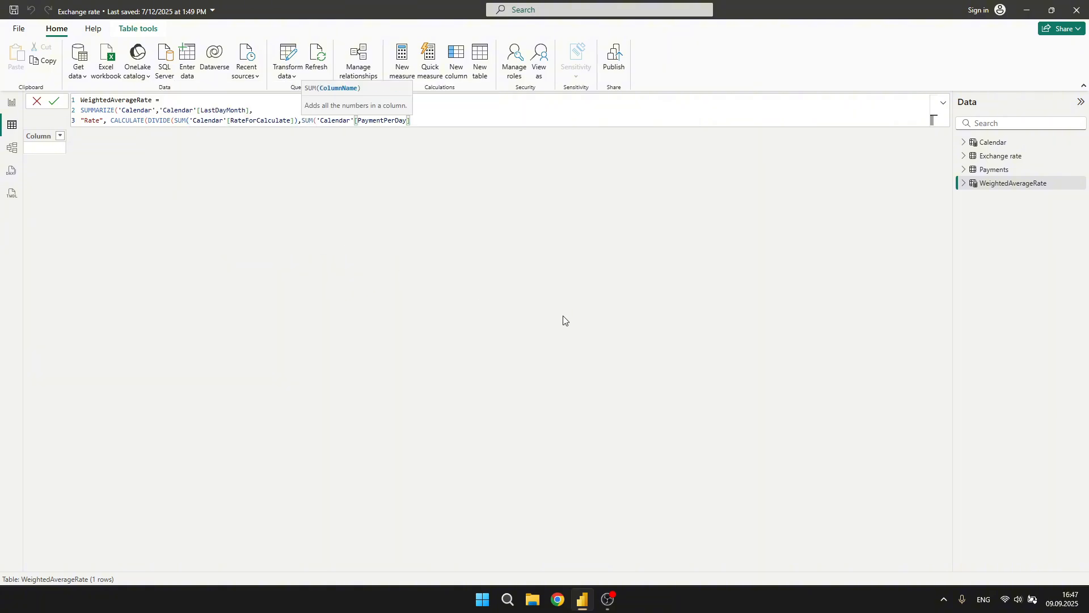
{"action": "type", "text": "),"}
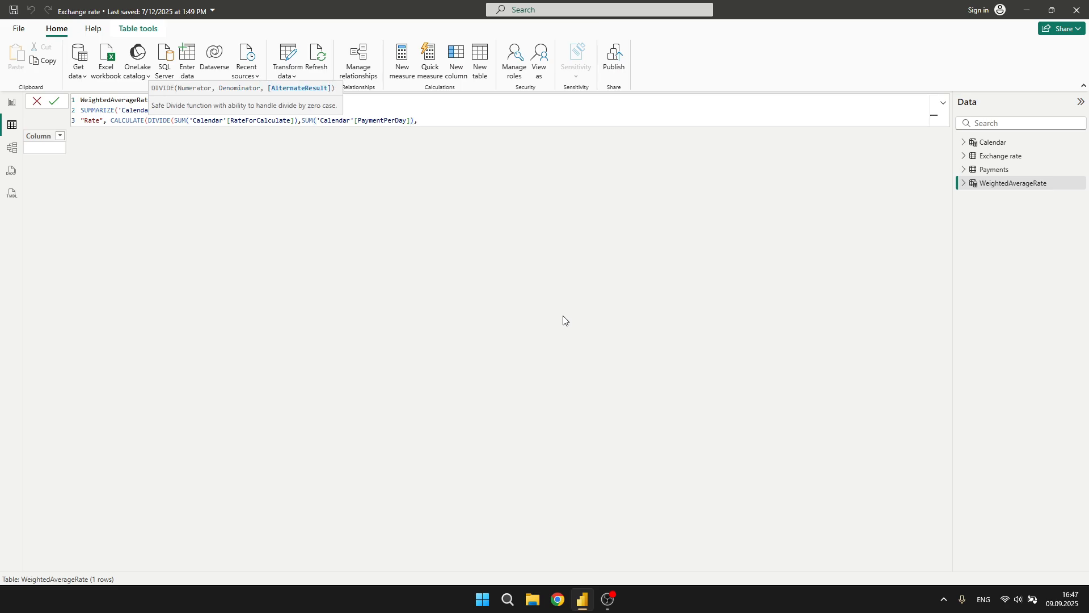
{"action": "type", "text": "0)))"}
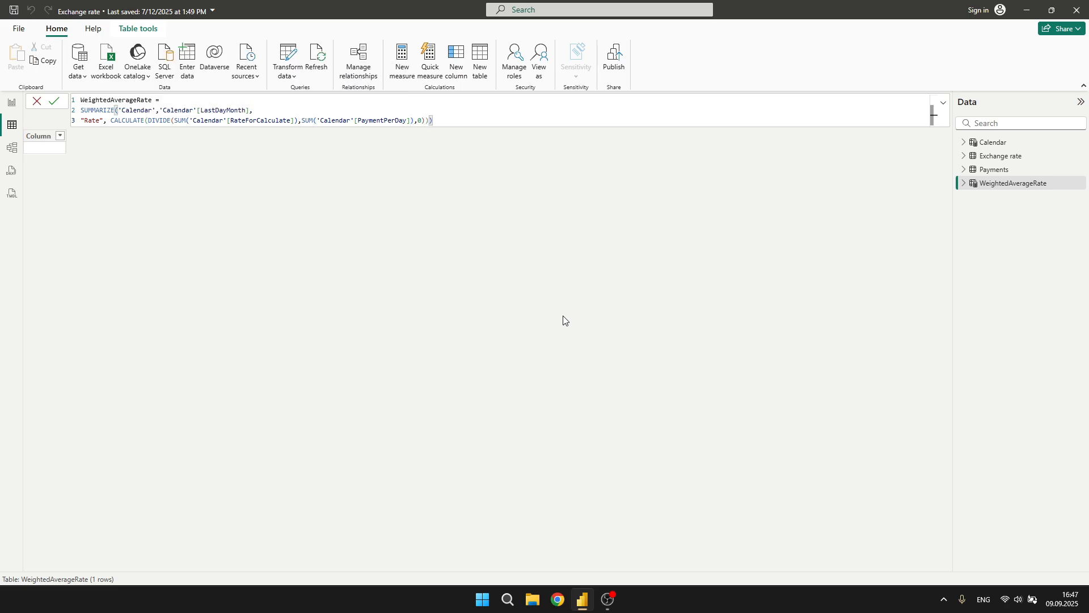
{"action": "key", "text": "Return"}
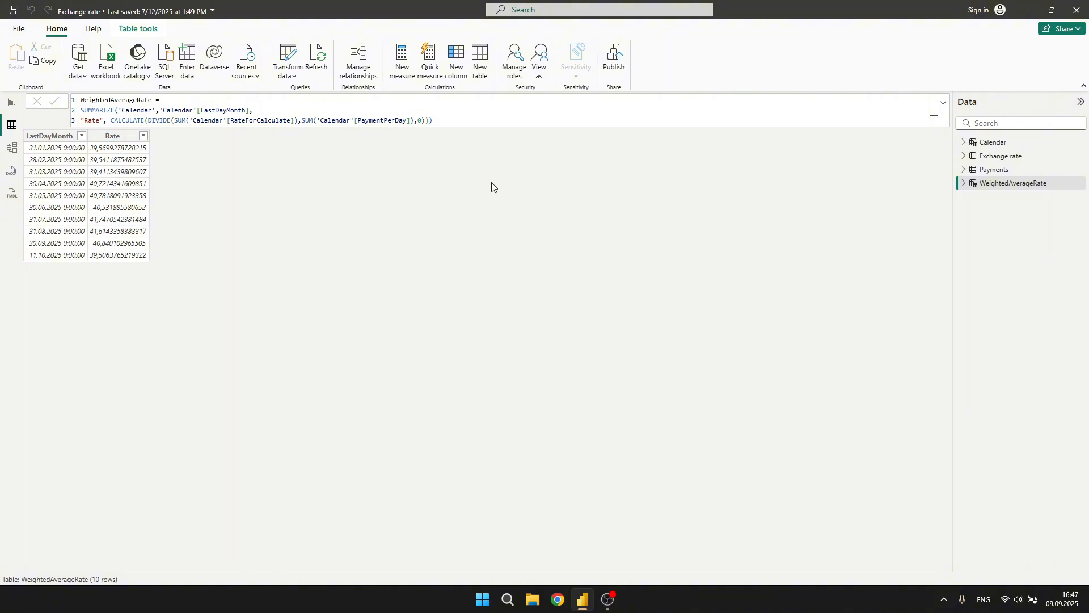
Step: Add the filter DATESYTD('Calendar'[Date], "6-30") to the CALCULATE expression of Rate and commit the formula
{"action": "left_click", "coordinate": [457, 120]}
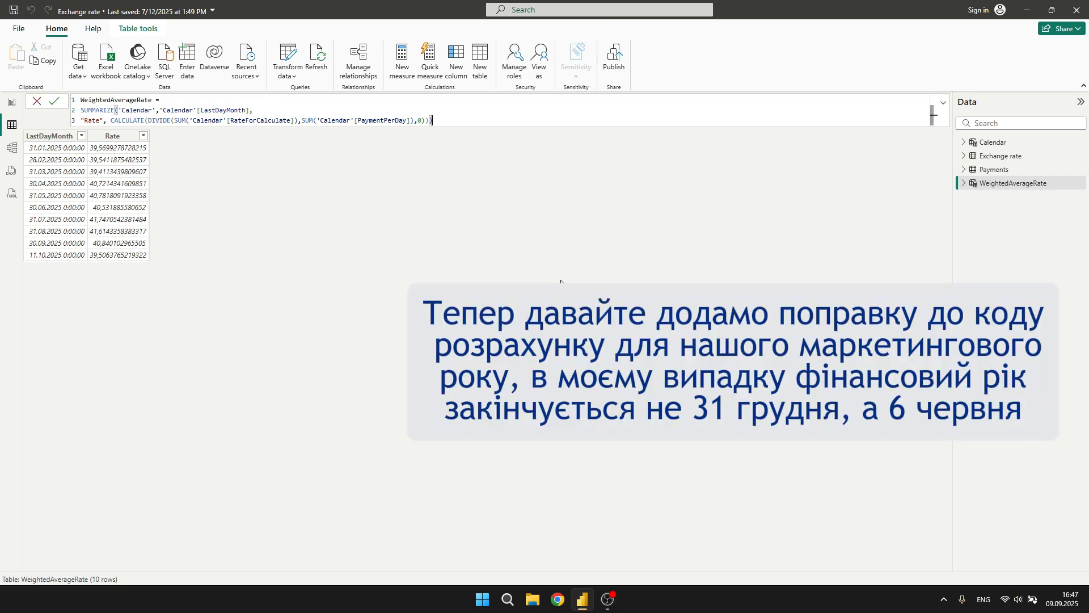
{"action": "key", "text": "BackSpace"}
{"action": "key", "text": "BackSpace"}
{"action": "type", "text": ", D"}
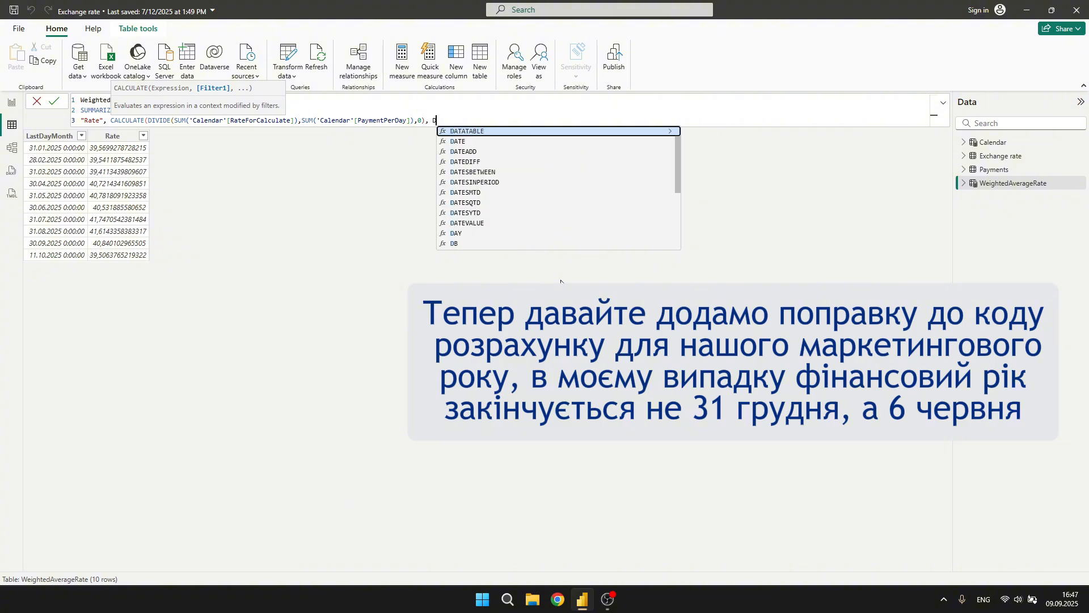
{"action": "type", "text": "ate"}
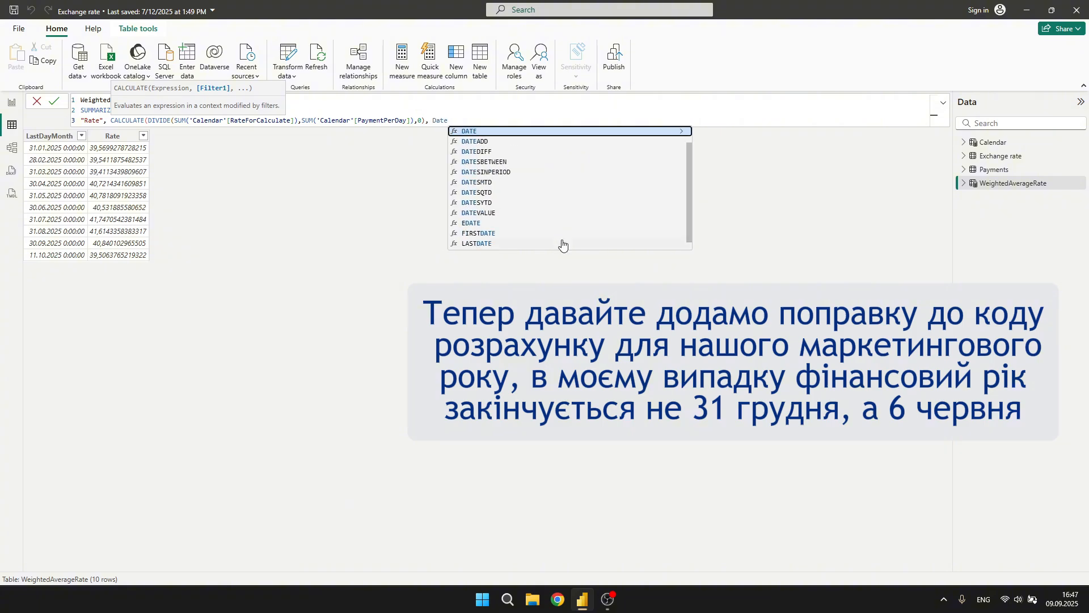
{"action": "left_click", "coordinate": [478, 203]}
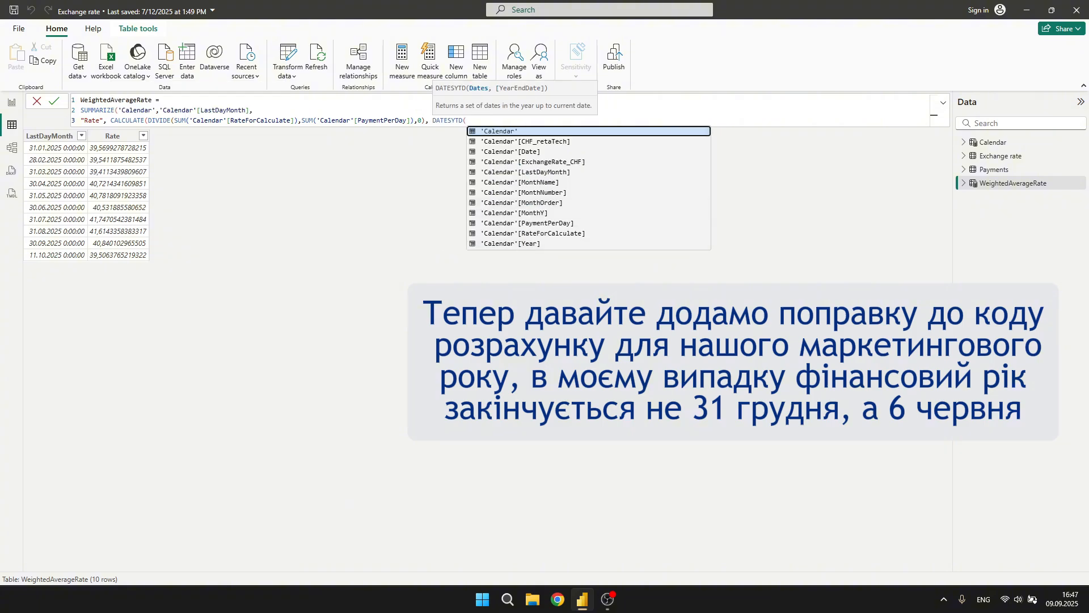
{"action": "left_click", "coordinate": [529, 152]}
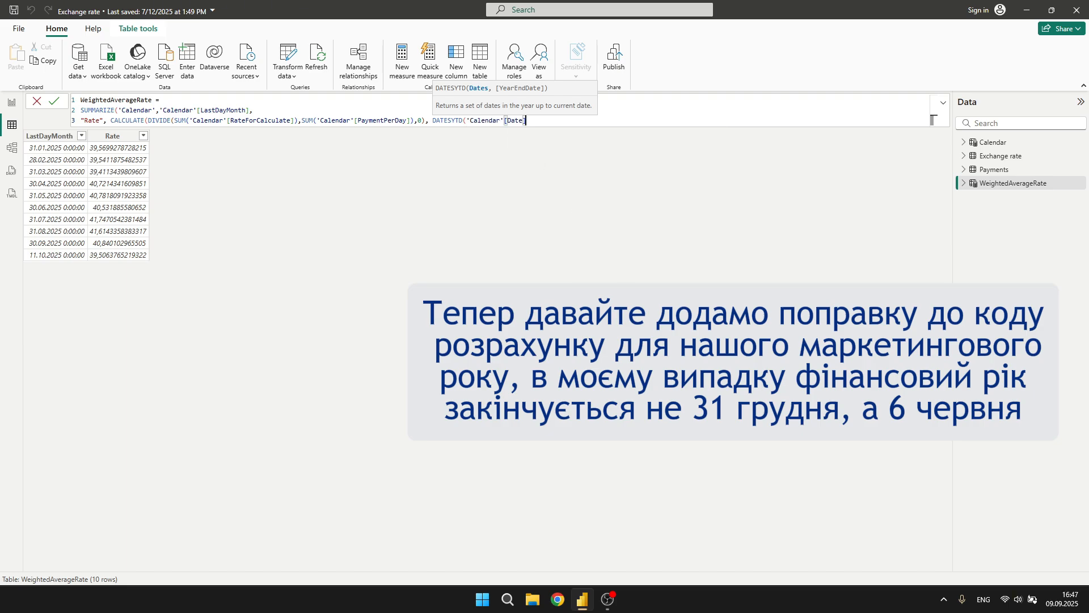
{"action": "type", "text": ", \"6-30\""}
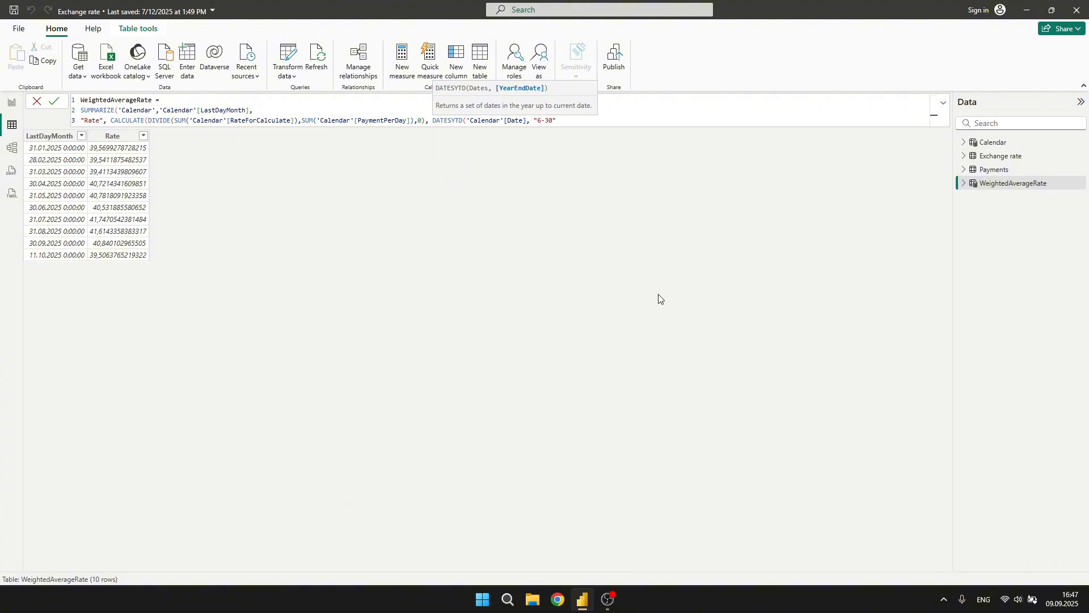
{"action": "type", "text": ")"}
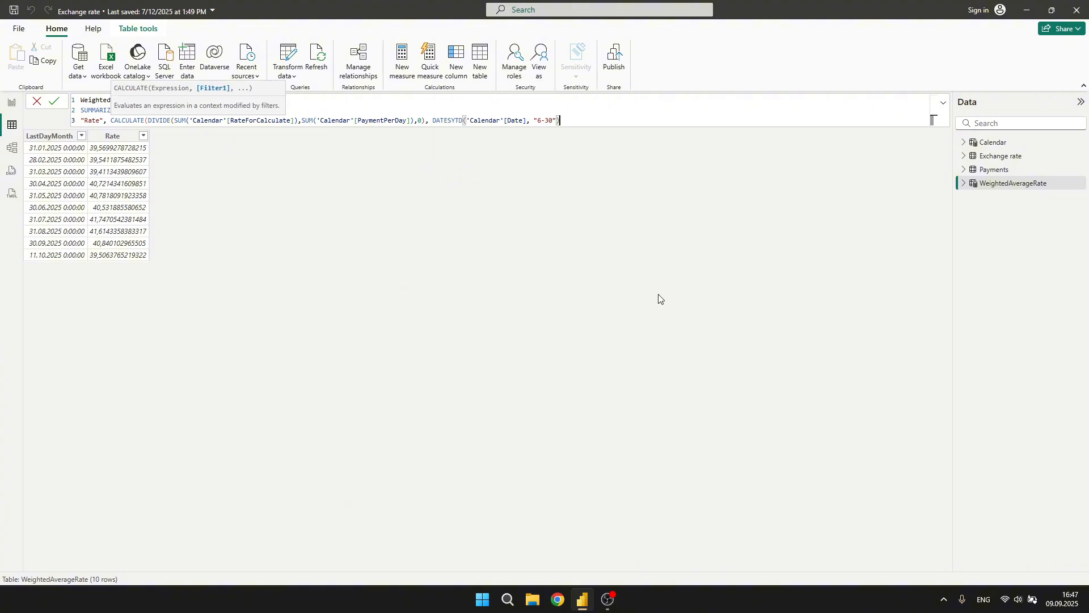
{"action": "type", "text": ")"}
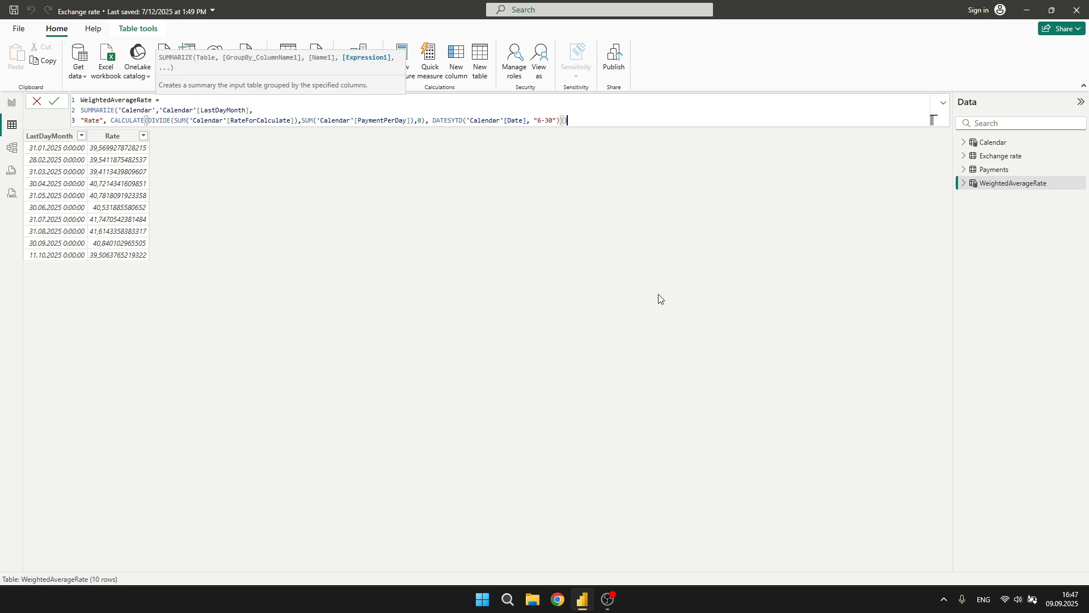
{"action": "left_click", "coordinate": [54, 101]}
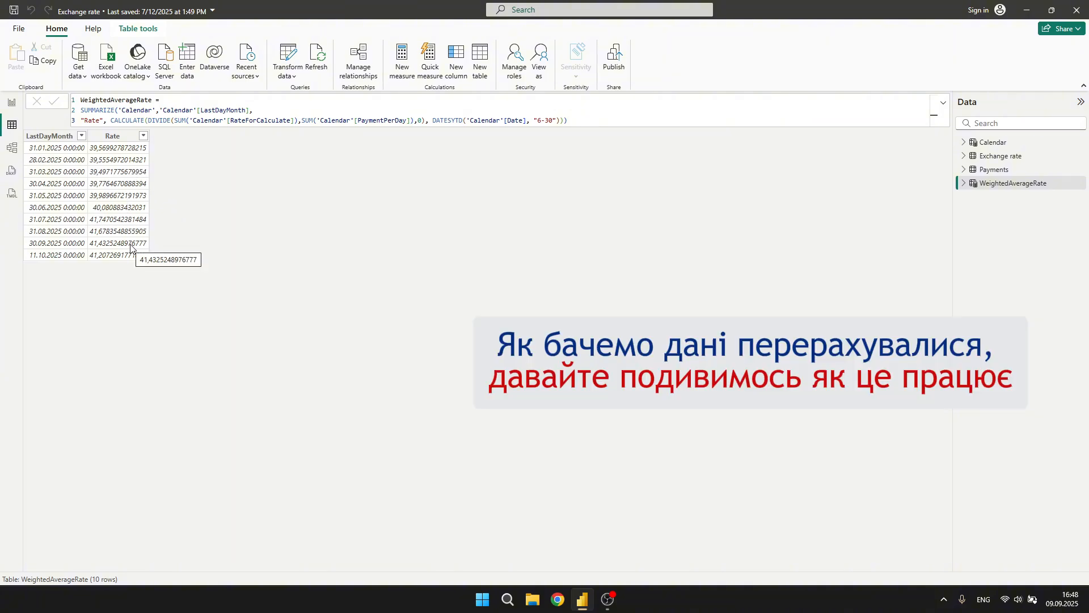
Step: Copy the SUMMARIZE expression from the WeightedAverageRate formula and switch to the DAX query view
{"action": "left_click", "coordinate": [578, 123]}
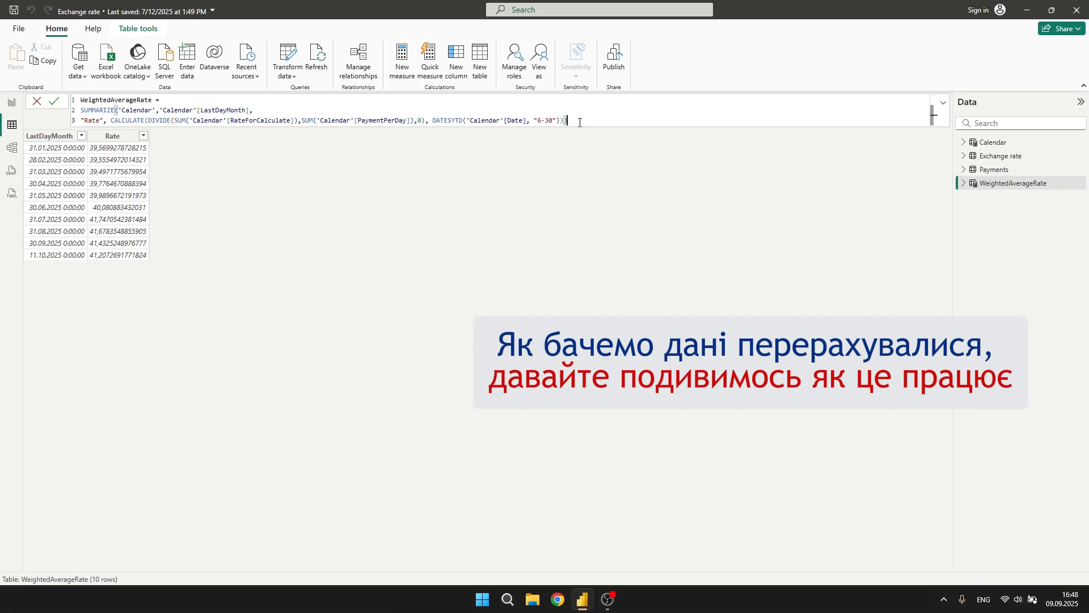
{"action": "left_click_drag", "start_coordinate": [579, 122], "coordinate": [80, 113]}
{"action": "key", "text": "ctrl+c"}
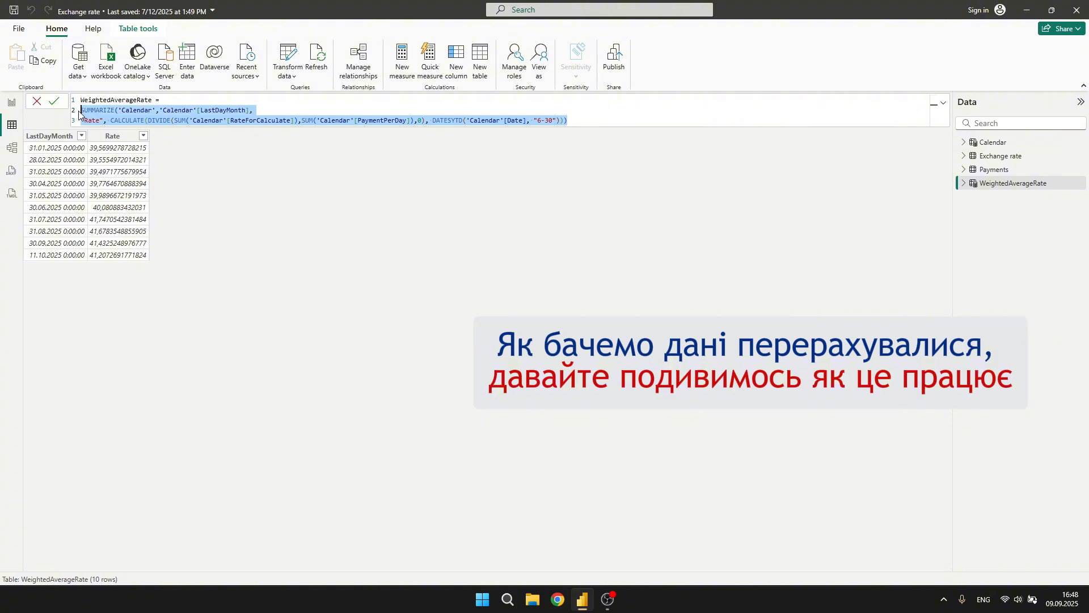
{"action": "left_click", "coordinate": [13, 170]}
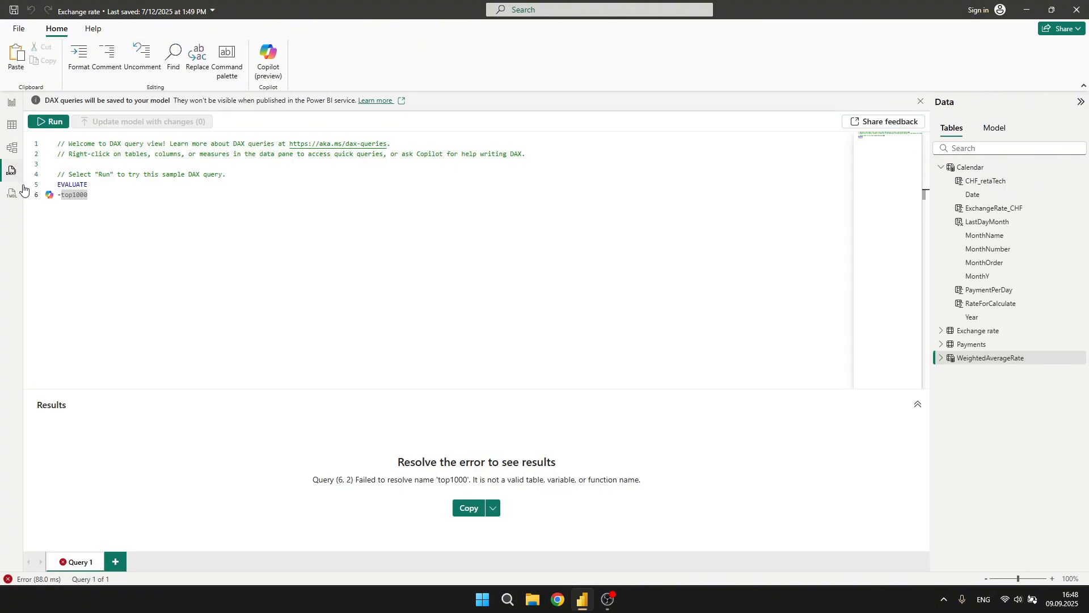
Step: Replace the -top1000 text under EVALUATE with the copied SUMMARIZE expression and run the query
{"action": "key", "text": "BackSpace"}
{"action": "key", "text": "BackSpace"}
{"action": "key", "text": "BackSpace"}
{"action": "key", "text": "BackSpace"}
{"action": "key", "text": "BackSpace"}
{"action": "key", "text": "BackSpace"}
{"action": "key", "text": "BackSpace"}
{"action": "key", "text": "BackSpace"}
{"action": "key", "text": "ctrl+v"}
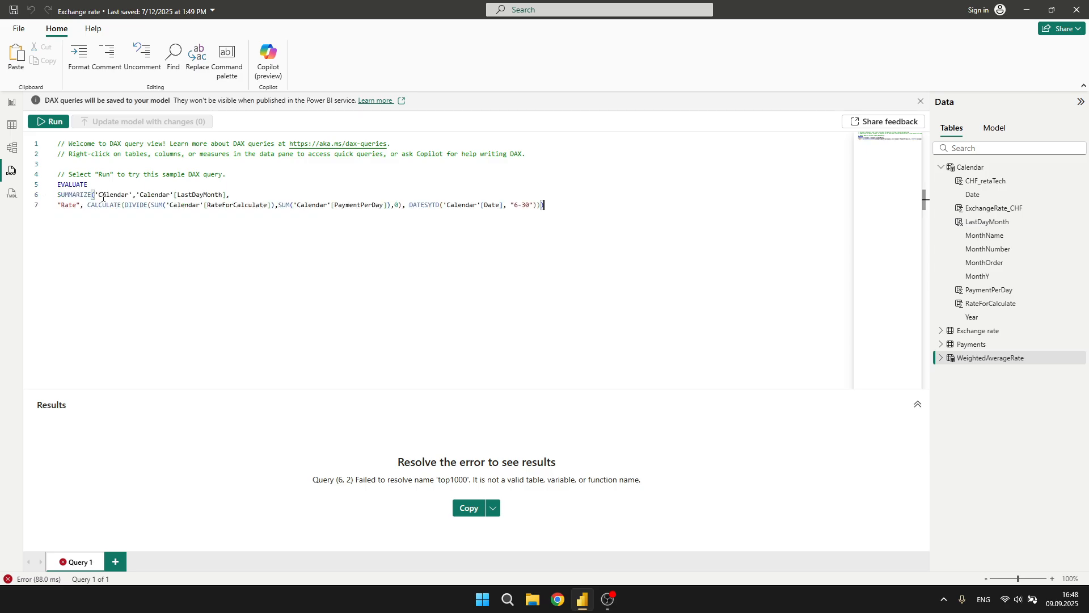
{"action": "left_click", "coordinate": [50, 121]}
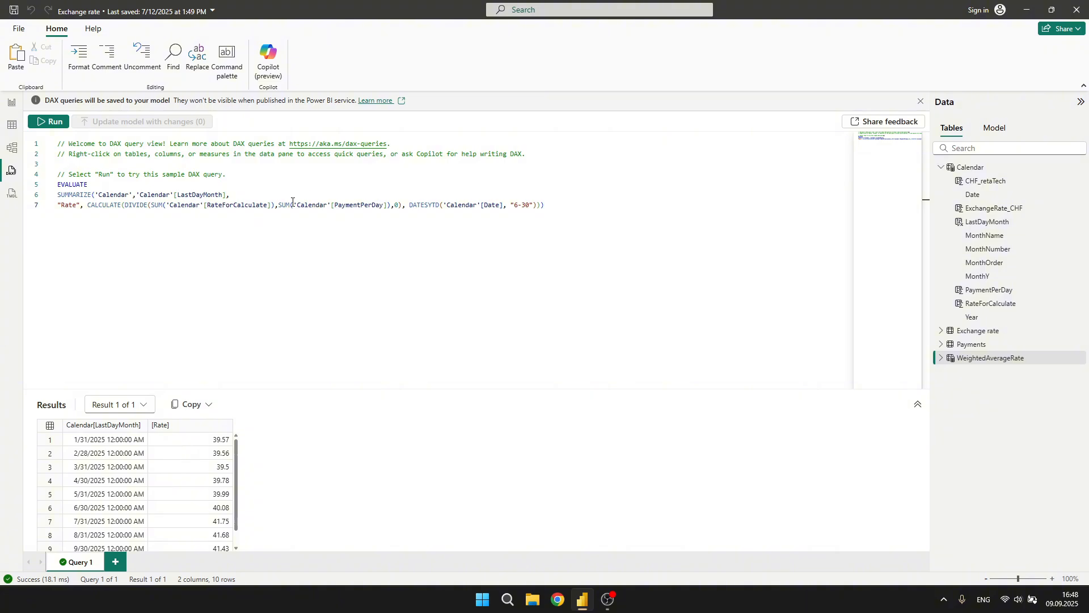
Step: Insert a "RateForCalculate" column defined as SUM('Calendar'[RateForCalculate]) before the "Rate" line of the query
{"action": "key", "text": "ctrl+End"}
{"action": "key", "text": "Return"}
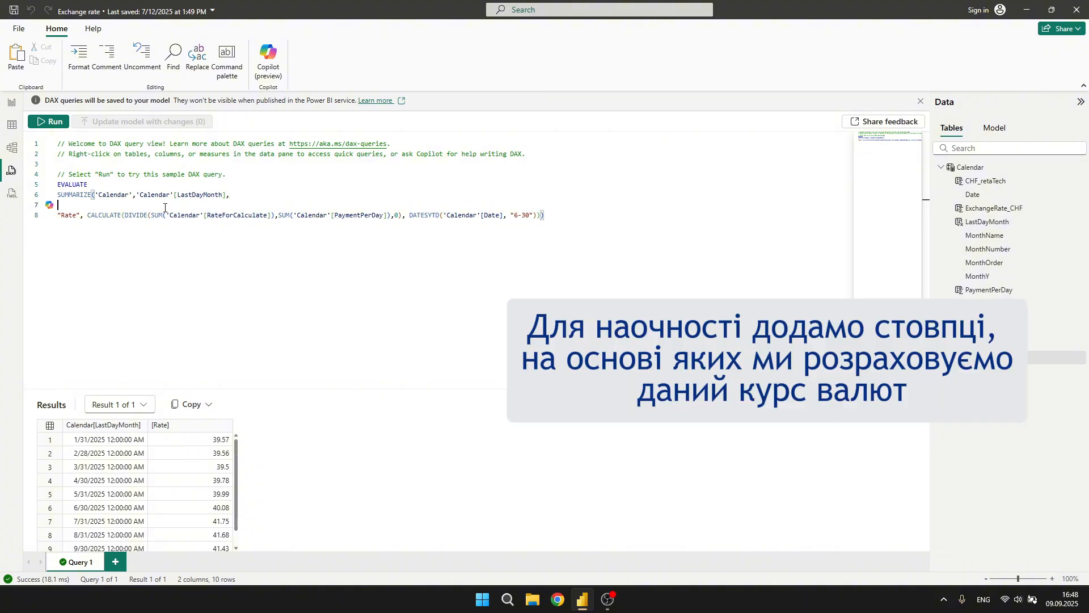
{"action": "type", "text": "\""}
{"action": "type", "text": "RateForCalculate"}
{"action": "left_click_drag", "start_coordinate": [275, 216], "coordinate": [150, 215]}
{"action": "key", "text": "ctrl+c"}
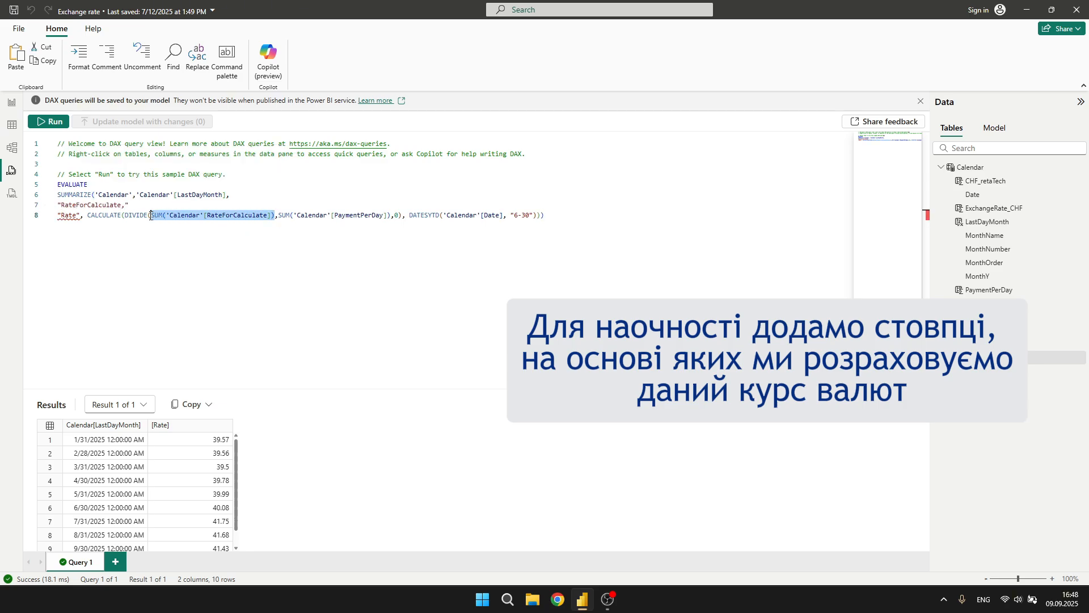
{"action": "left_click", "coordinate": [186, 204]}
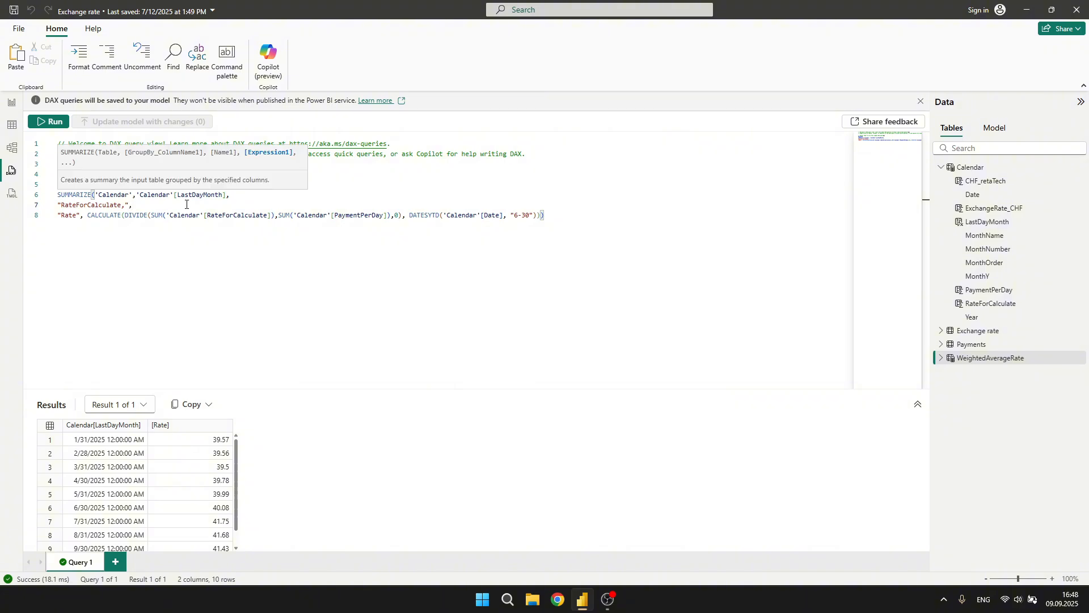
{"action": "key", "text": "ctrl+v"}
{"action": "left_click", "coordinate": [125, 204]}
{"action": "key", "text": "BackSpace"}
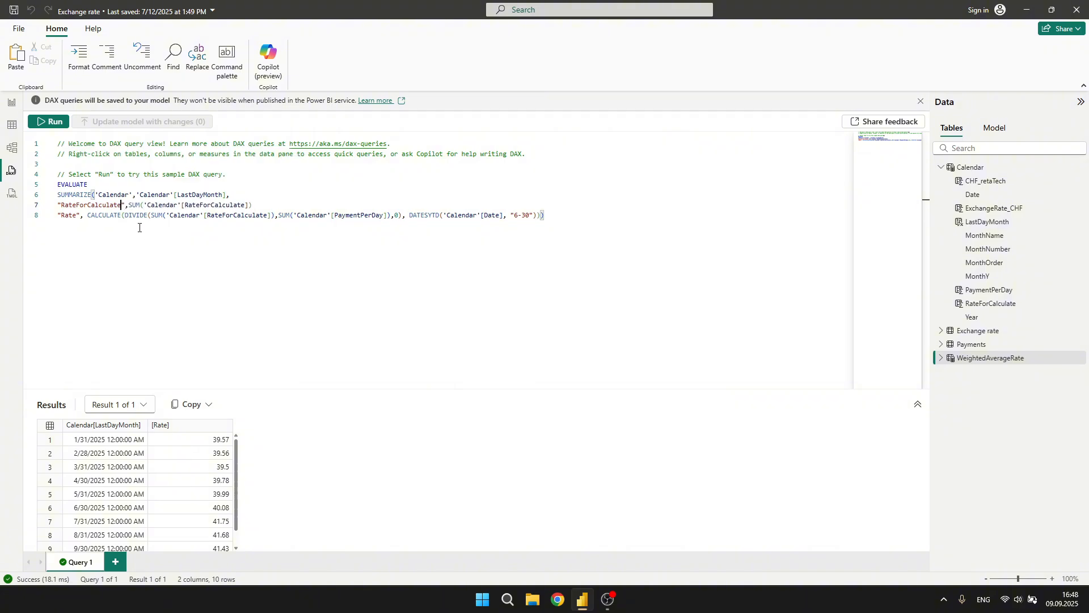
{"action": "left_click", "coordinate": [272, 205]}
{"action": "type", "text": ","}
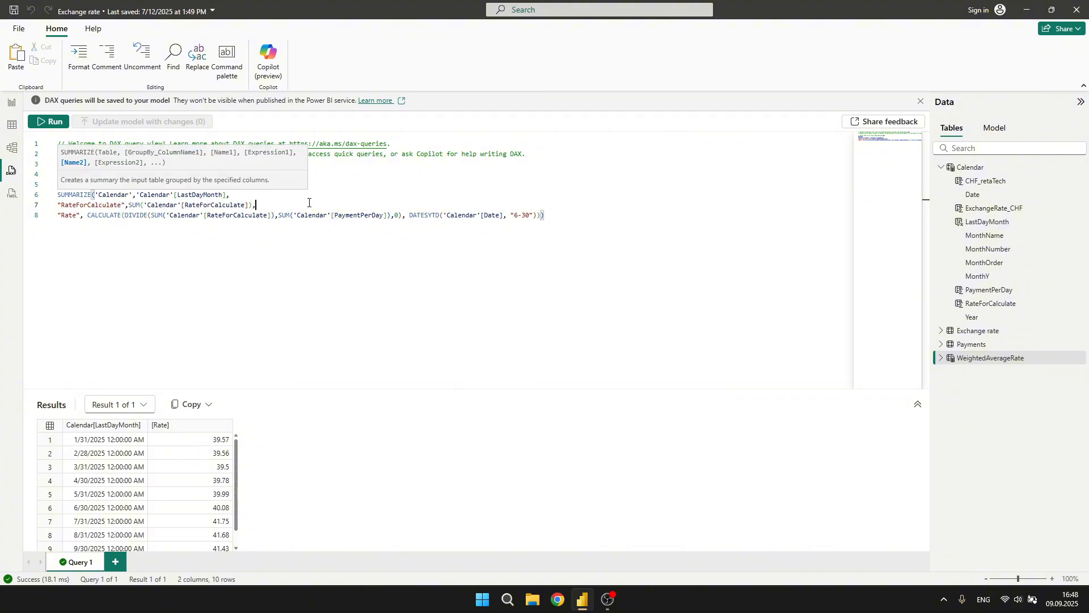
Step: Start a "PaymentPerDay" column on a new line between the "RateForCalculate" and "Rate" lines of the query
{"action": "key", "text": "Return"}
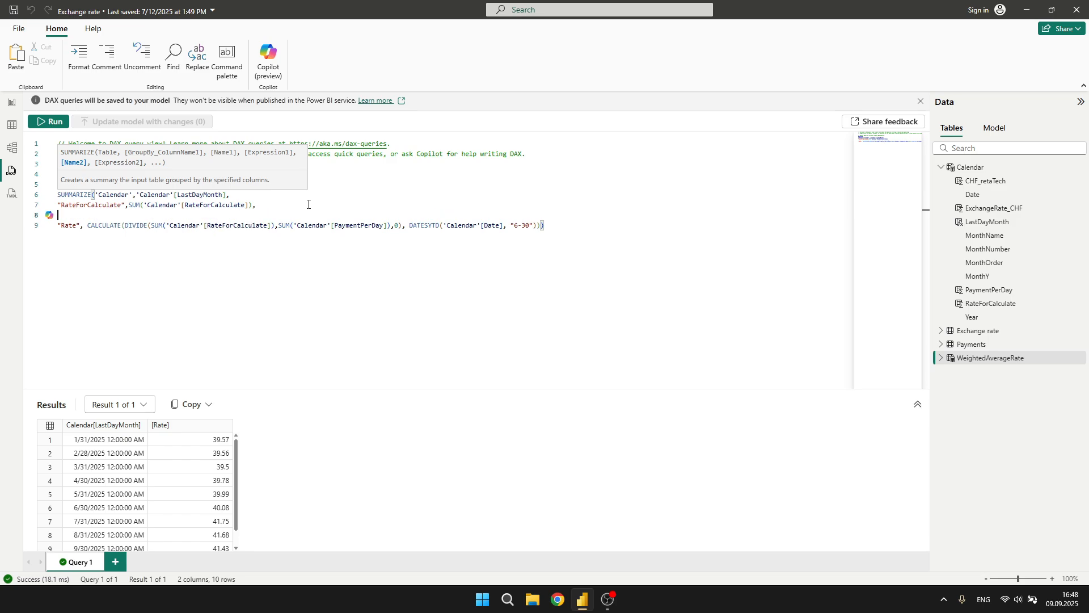
{"action": "double_click", "coordinate": [367, 226]}
{"action": "key", "text": "ctrl+c"}
{"action": "left_click", "coordinate": [115, 219]}
{"action": "type", "text": "\""}
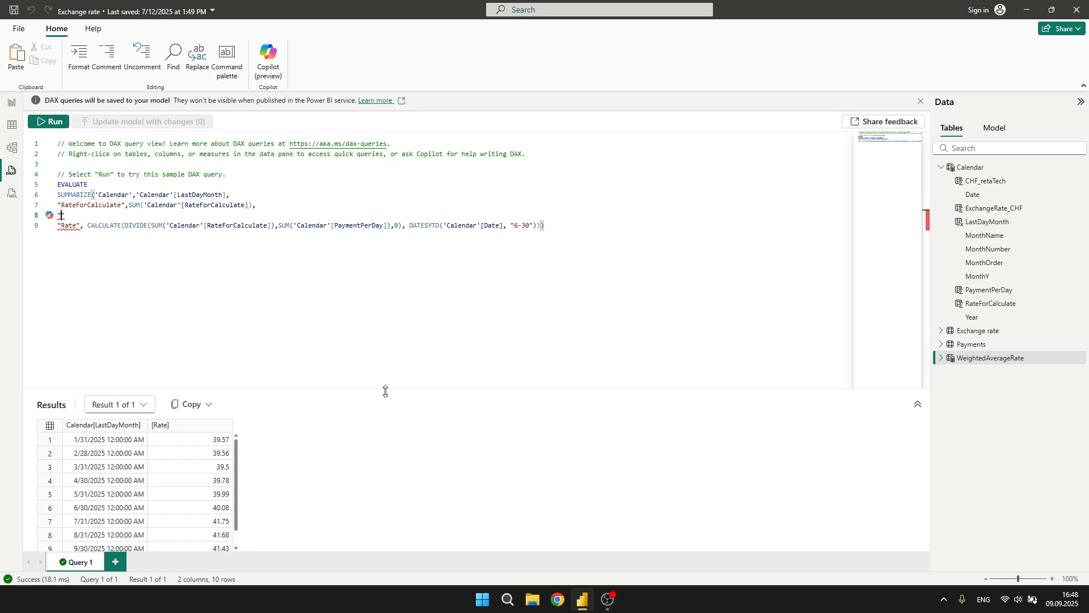
{"action": "key", "text": "ctrl+v"}
{"action": "key", "text": "End"}
{"action": "type", "text": ","}
Step: Define the "PaymentPerDay" column as SUM('Calendar'[PaymentPerDay]) and run the query
{"action": "left_click_drag", "start_coordinate": [403, 225], "coordinate": [283, 225]}
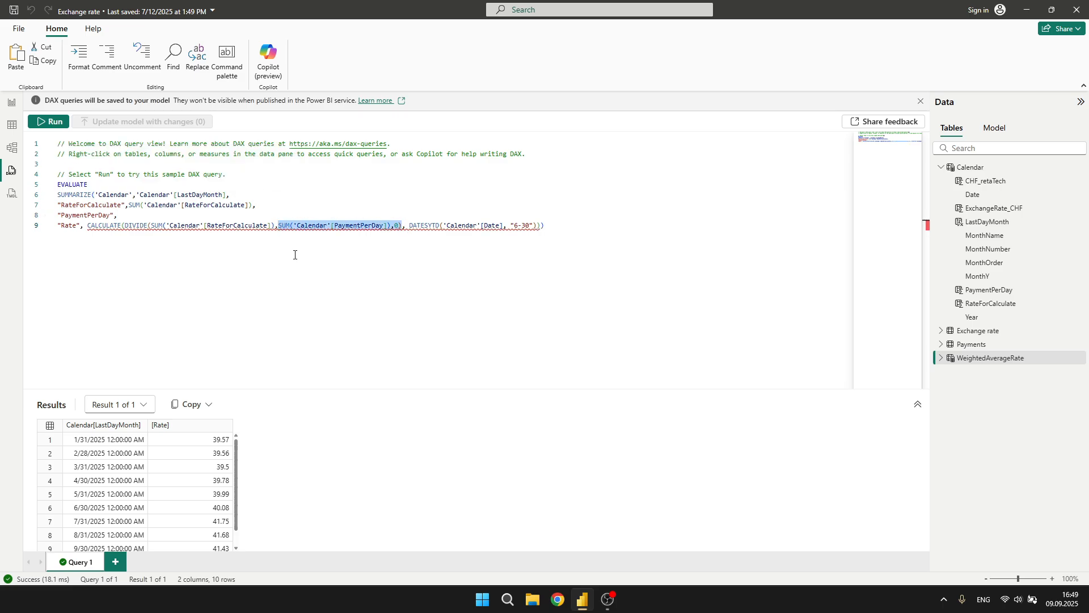
{"action": "key", "text": "ctrl+c"}
{"action": "left_click", "coordinate": [218, 215]}
{"action": "key", "text": "ctrl+v"}
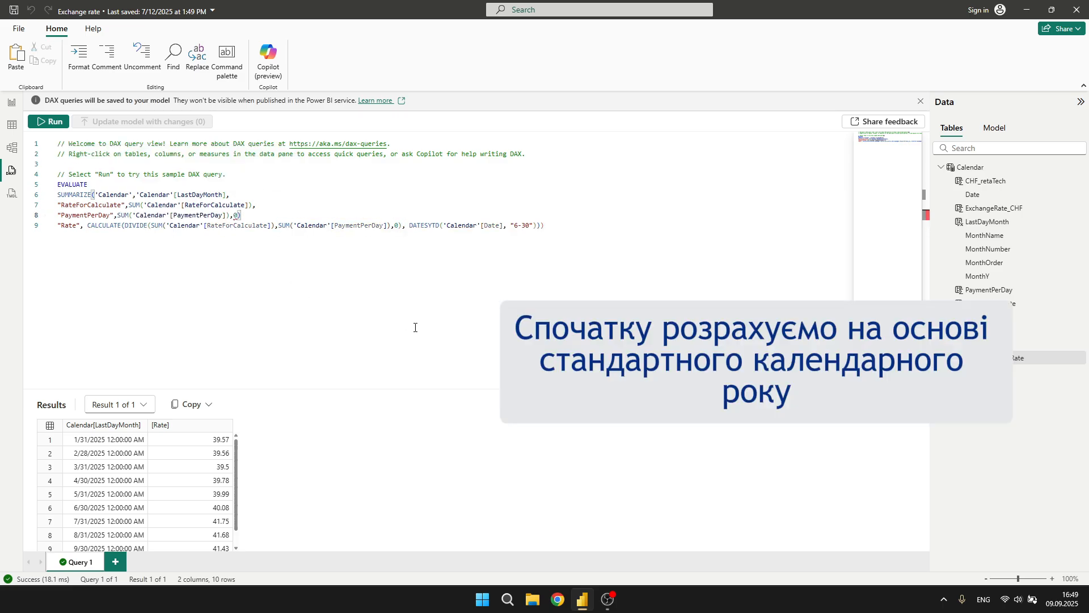
{"action": "key", "text": "BackSpace"}
{"action": "key", "text": "BackSpace"}
{"action": "key", "text": "BackSpace"}
{"action": "type", "text": ","}
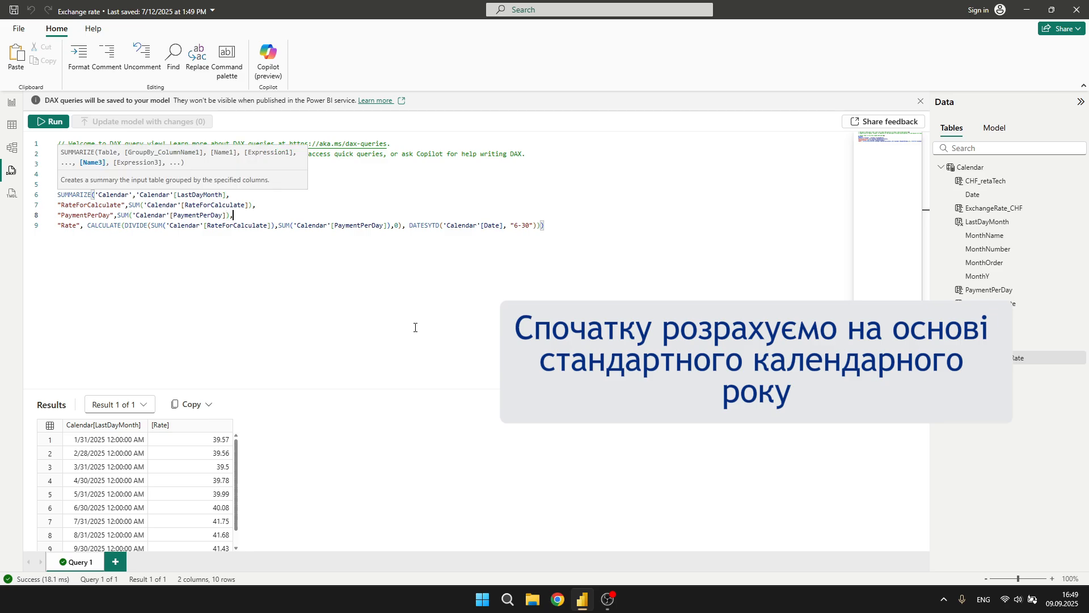
{"action": "key", "text": "F5"}
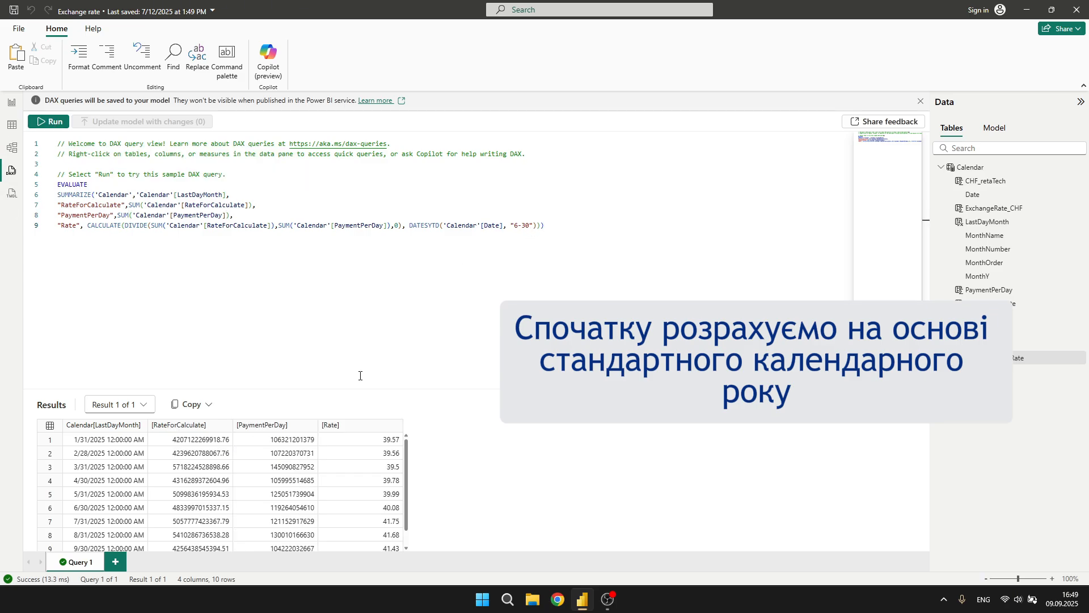
Step: Remove the DATESYTD filter from the "Rate" expression, run the query and review the monthly results
{"action": "left_click_drag", "start_coordinate": [520, 224], "coordinate": [410, 225]}
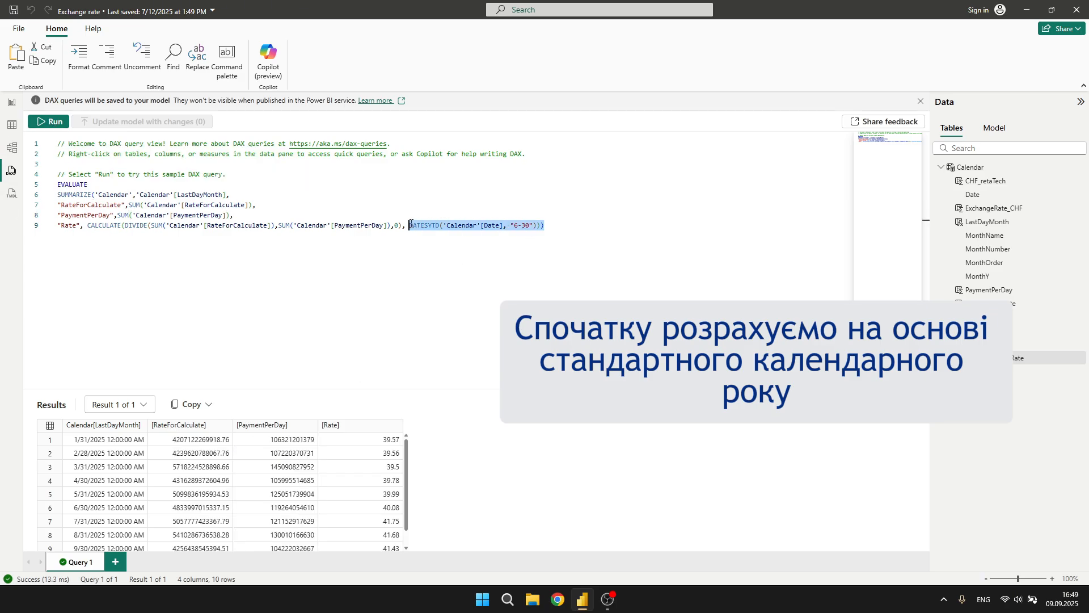
{"action": "key", "text": "BackSpace"}
{"action": "key", "text": "BackSpace"}
{"action": "key", "text": "BackSpace"}
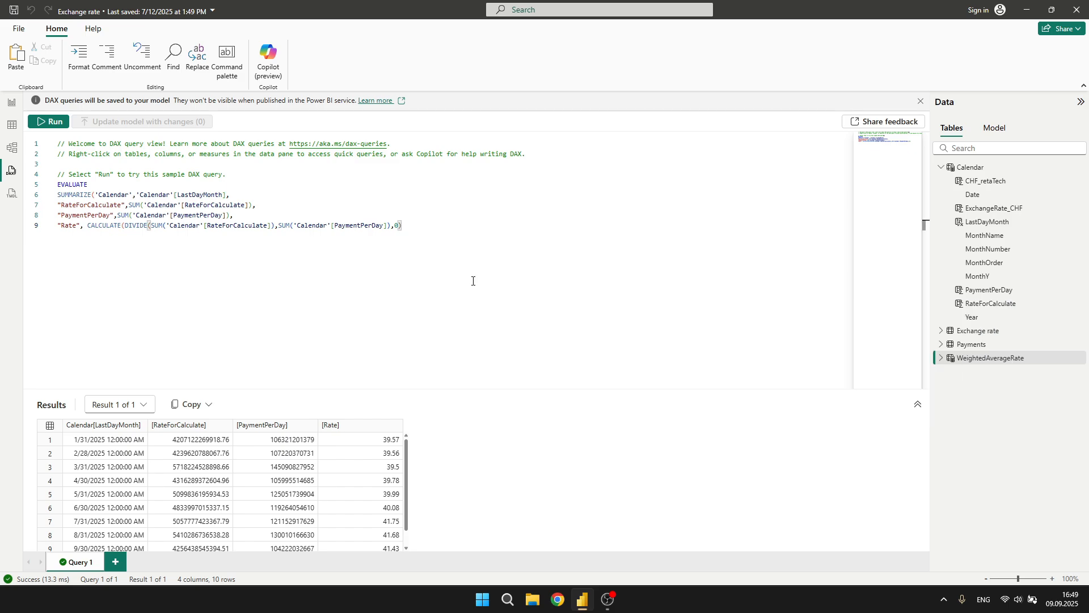
{"action": "type", "text": "))"}
{"action": "left_click", "coordinate": [48, 122]}
{"action": "scroll", "coordinate": [367, 471], "scroll_direction": "down", "scroll_amount": 1}
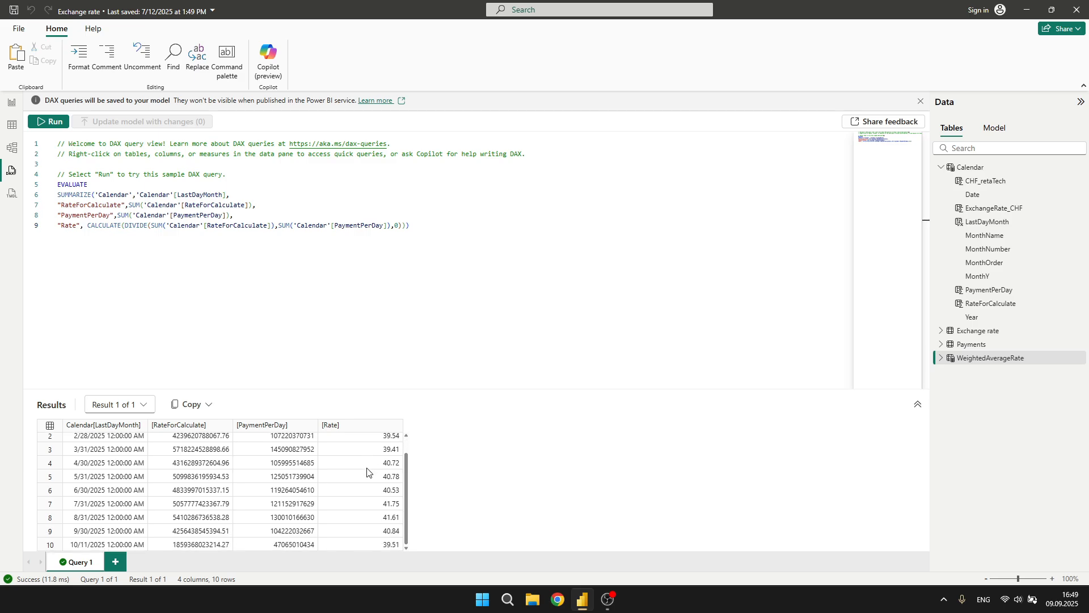
{"action": "scroll", "coordinate": [367, 472], "scroll_direction": "up", "scroll_amount": 1}
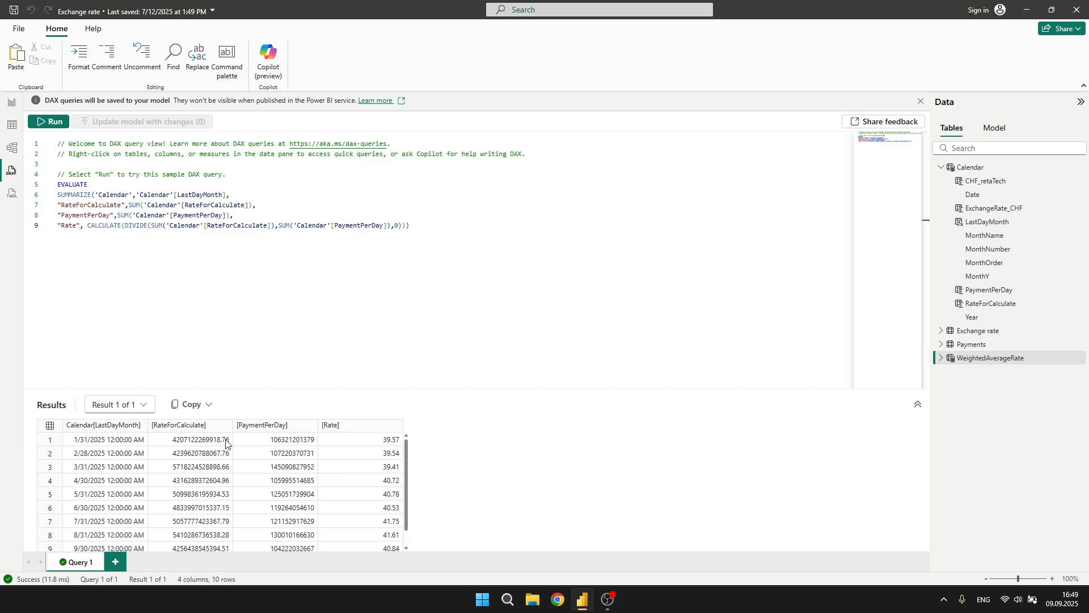
Step: Add a table visual with the Calendar fields RateForCalculate and PaymentPerDay to the report page
{"action": "left_click", "coordinate": [11, 103]}
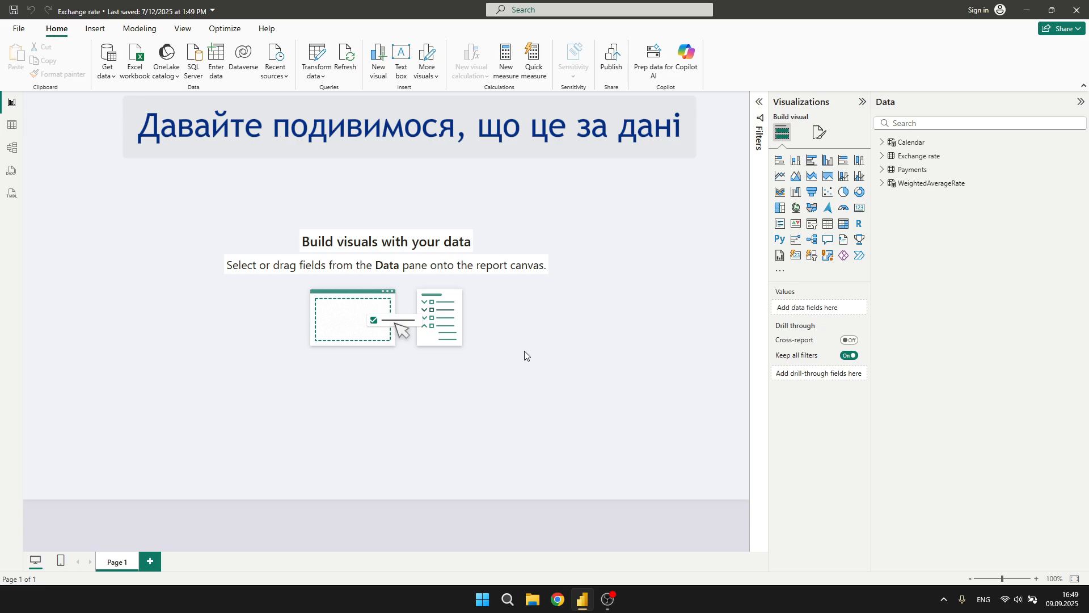
{"action": "left_click", "coordinate": [827, 223]}
{"action": "left_click_drag", "start_coordinate": [128, 193], "coordinate": [601, 390]}
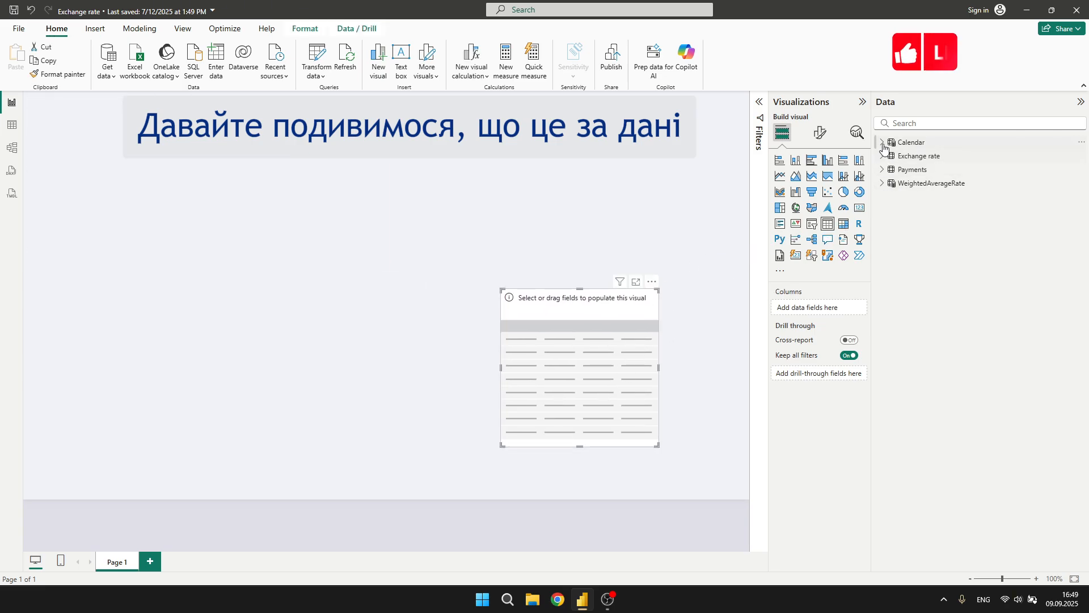
{"action": "left_click", "coordinate": [911, 143]}
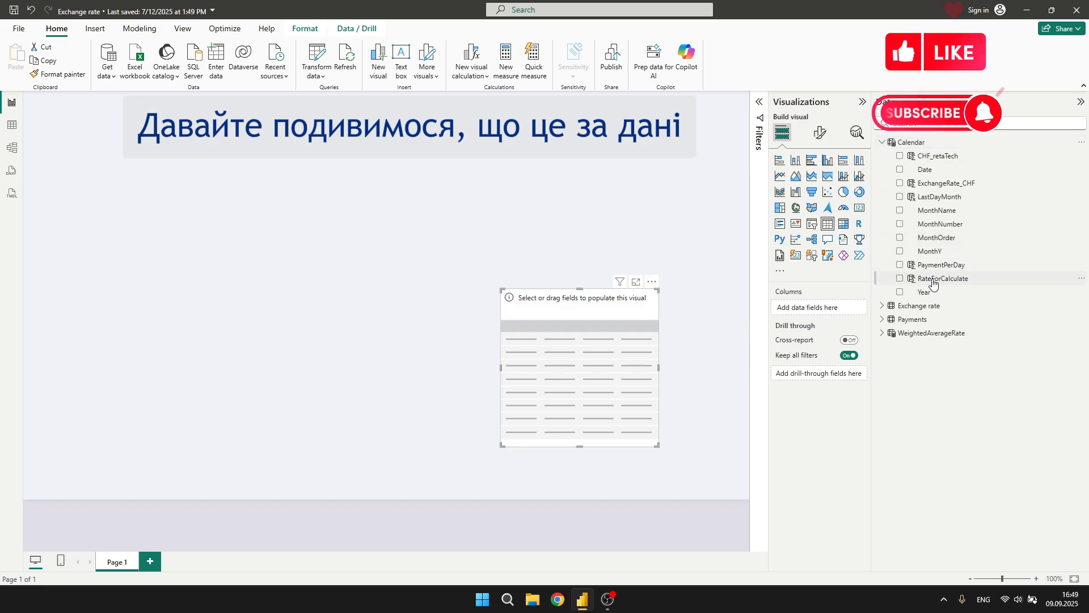
{"action": "left_click", "coordinate": [900, 279]}
{"action": "left_click", "coordinate": [900, 265]}
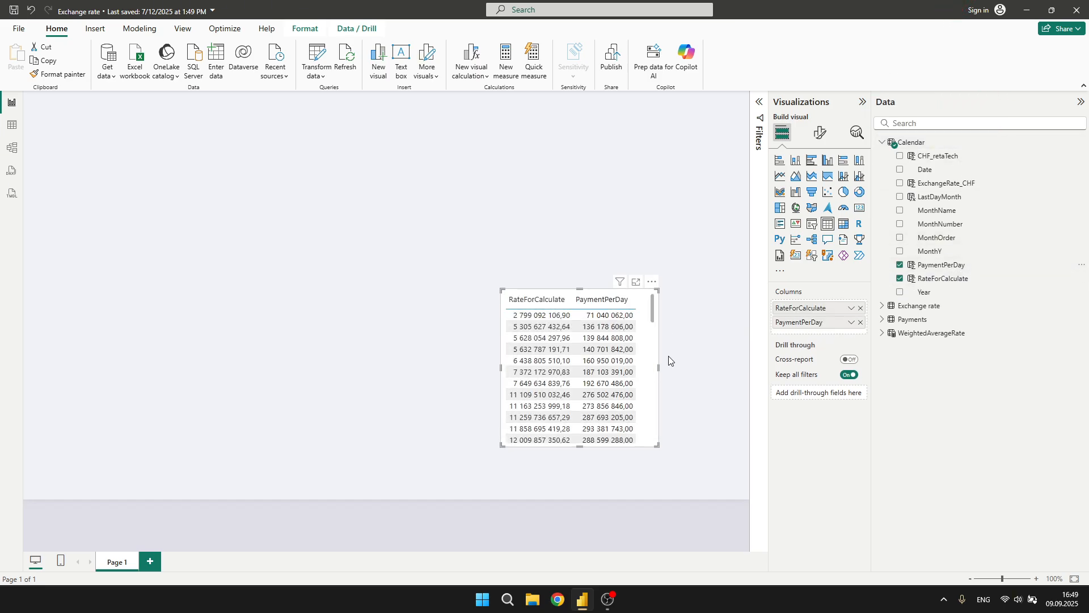
{"action": "left_click_drag", "start_coordinate": [658, 371], "coordinate": [557, 388]}
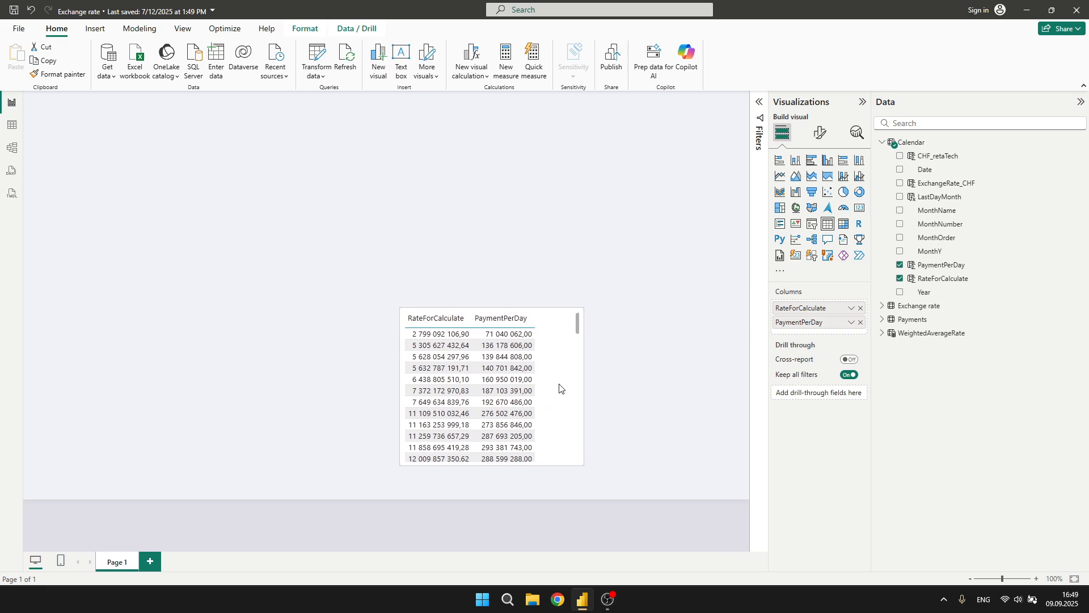
Step: Add a LastDayMonth slicer in vertical list style above the table and select 31.01.2025 in it
{"action": "left_click", "coordinate": [582, 205]}
{"action": "left_click", "coordinate": [811, 224]}
{"action": "left_click_drag", "start_coordinate": [238, 233], "coordinate": [557, 191]}
{"action": "left_click", "coordinate": [900, 197]}
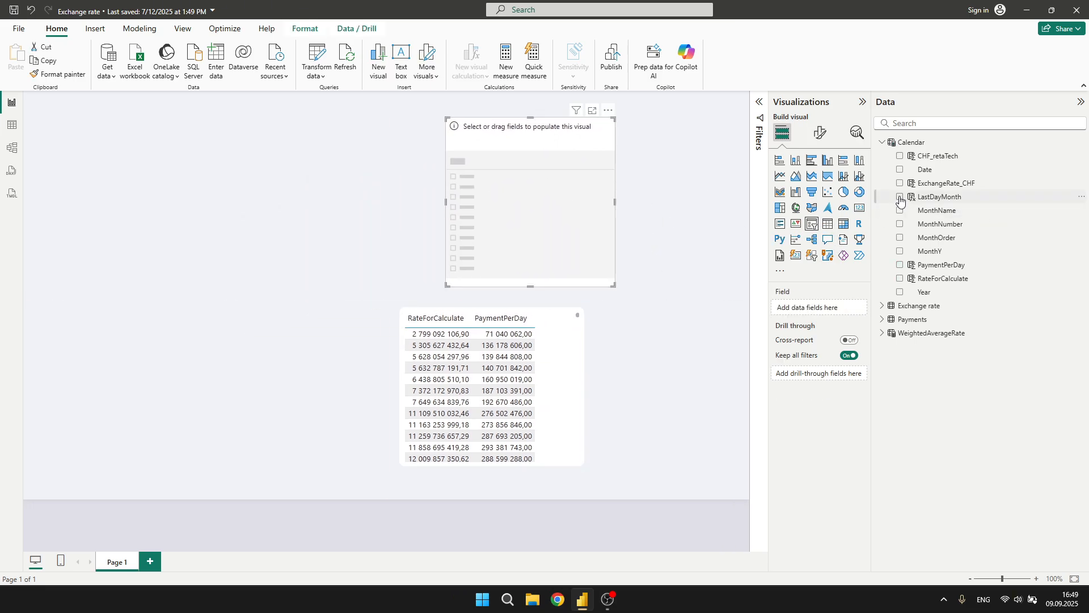
{"action": "left_click", "coordinate": [819, 132]}
{"action": "left_click", "coordinate": [817, 211]}
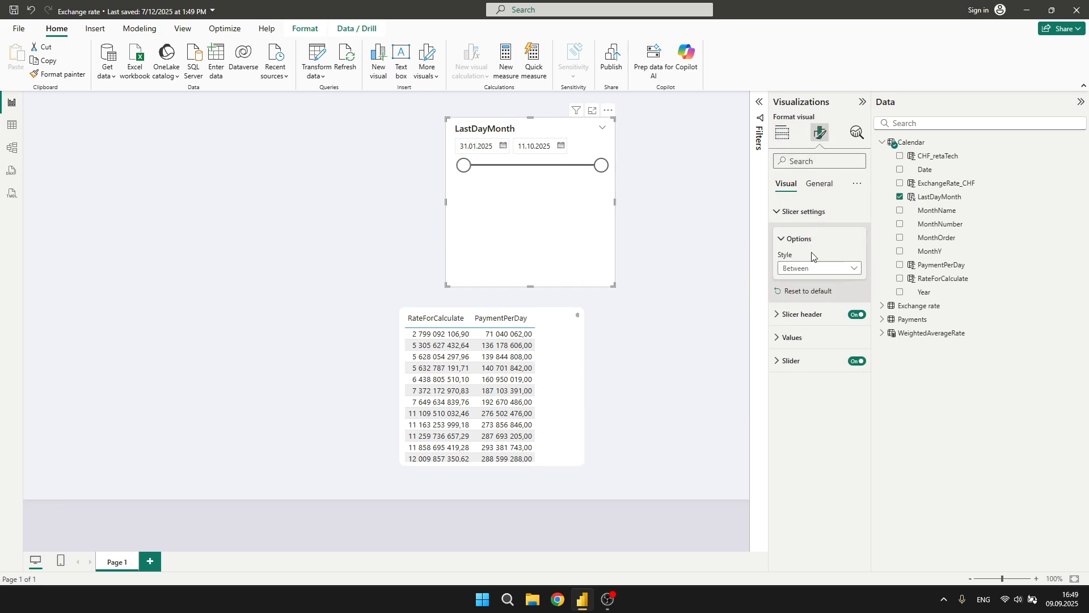
{"action": "left_click", "coordinate": [815, 268]}
{"action": "left_click", "coordinate": [812, 282]}
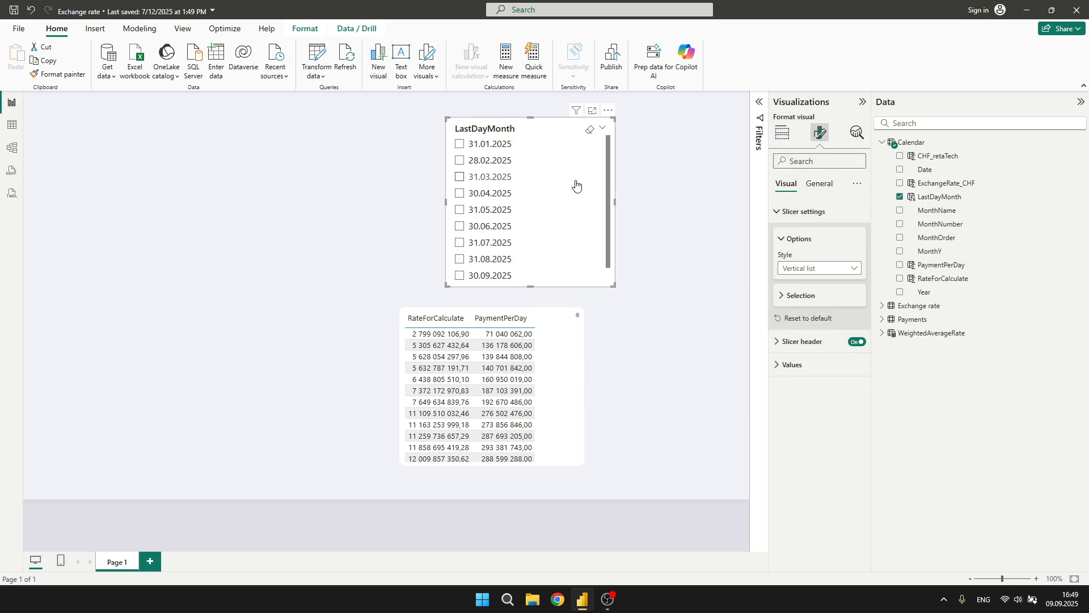
{"action": "left_click", "coordinate": [497, 146]}
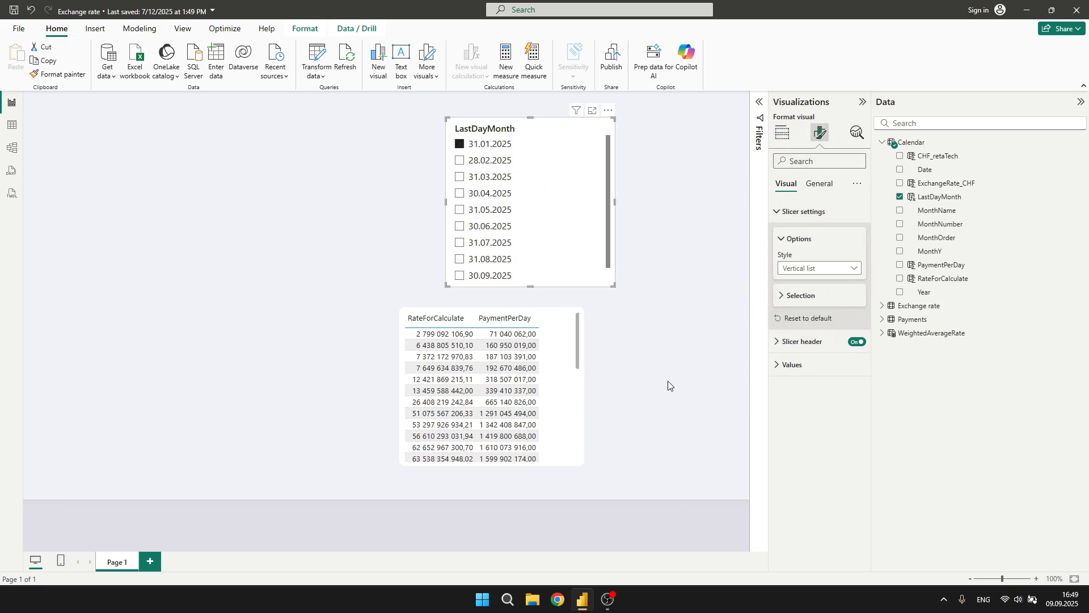
Step: Aggregate RateForCalculate and PaymentPerDay as Sum in the table visual and move it beside the slicer
{"action": "left_click", "coordinate": [578, 385]}
{"action": "left_click", "coordinate": [783, 134]}
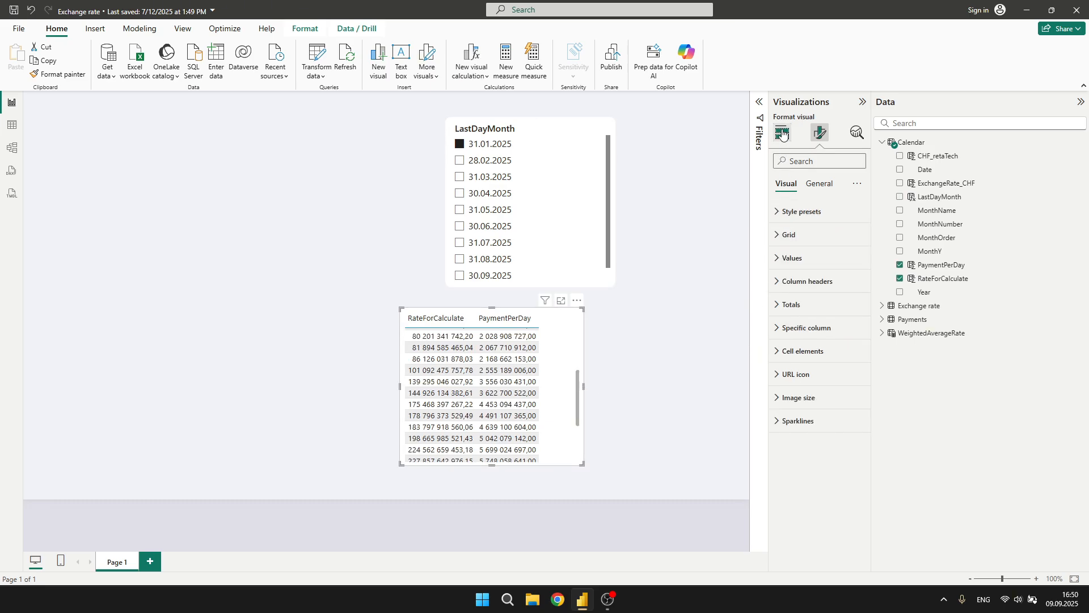
{"action": "left_click", "coordinate": [850, 309]}
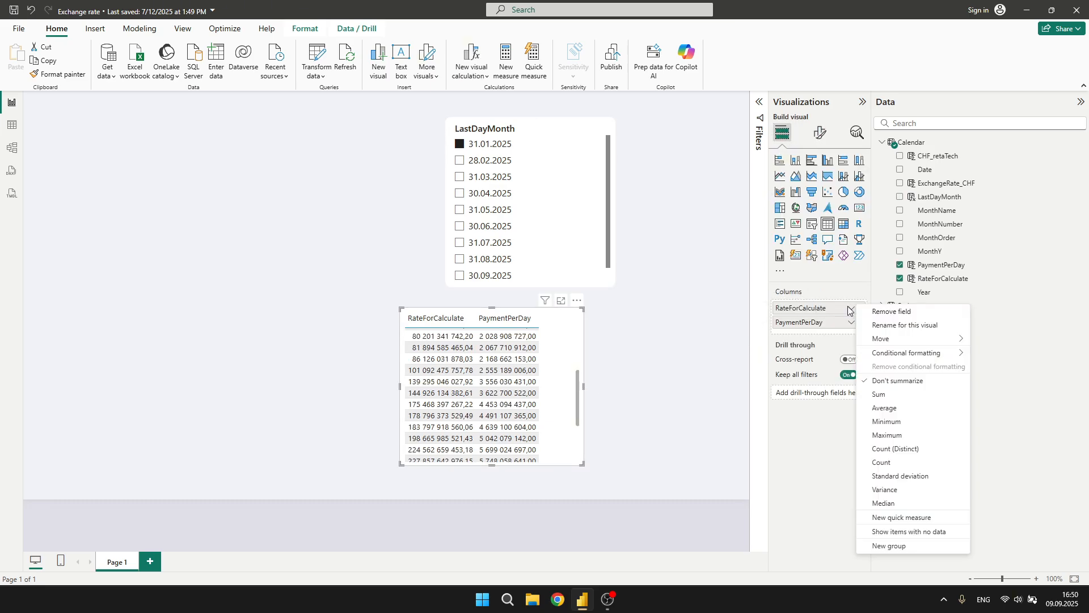
{"action": "left_click", "coordinate": [880, 395]}
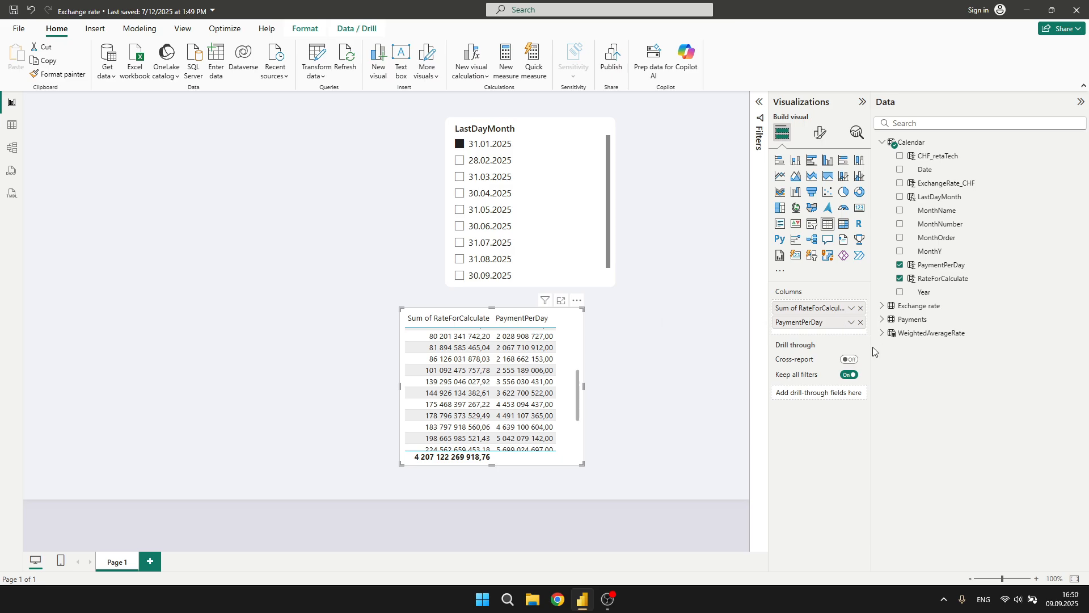
{"action": "left_click", "coordinate": [851, 322]}
{"action": "left_click", "coordinate": [876, 408]}
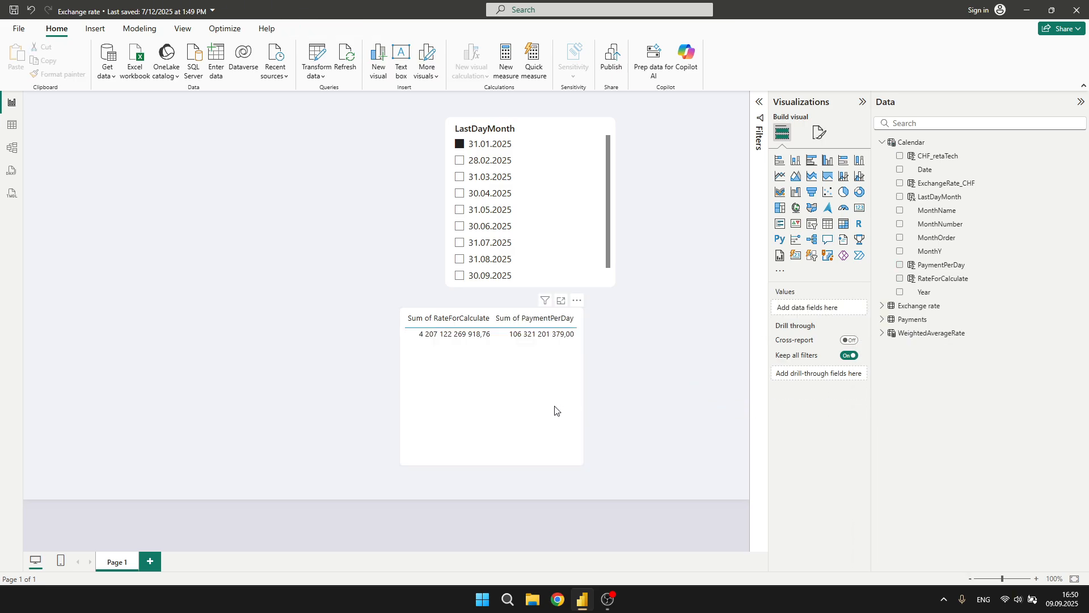
{"action": "left_click_drag", "start_coordinate": [554, 408], "coordinate": [357, 259]}
{"action": "left_click", "coordinate": [348, 405]}
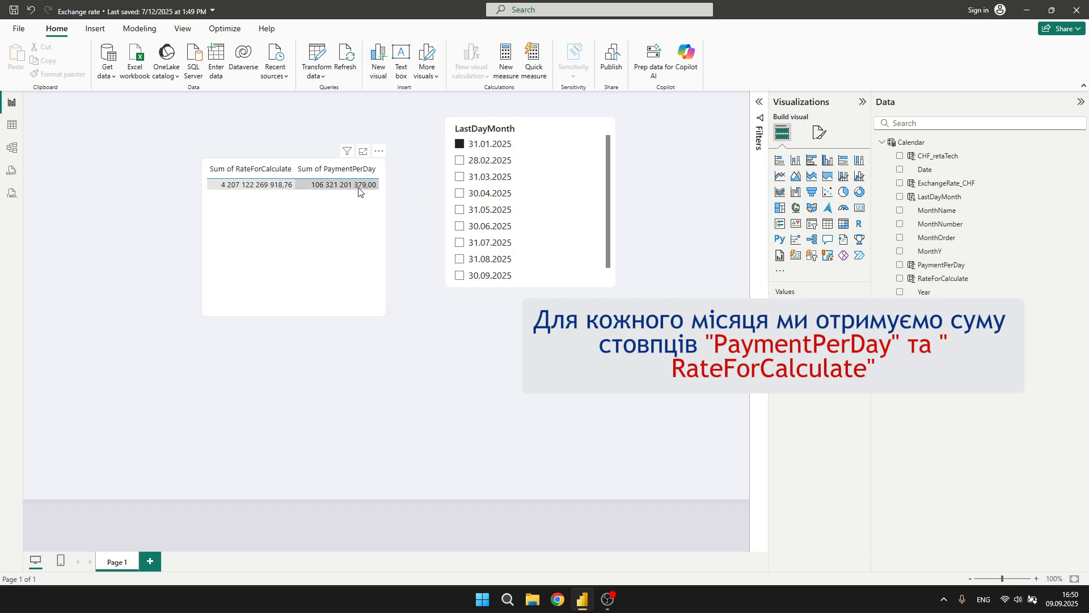
Step: Switch to the DAX query view and check the RateForCalculate, PaymentPerDay and Rate values of the 1/31/2025 row
{"action": "left_click", "coordinate": [14, 177]}
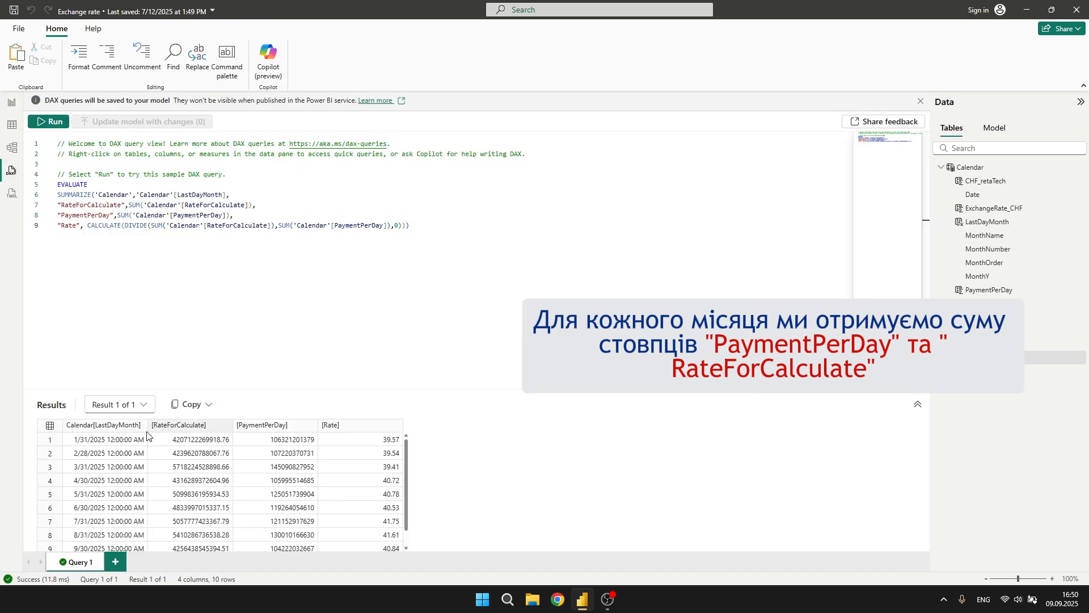
{"action": "left_click", "coordinate": [222, 443]}
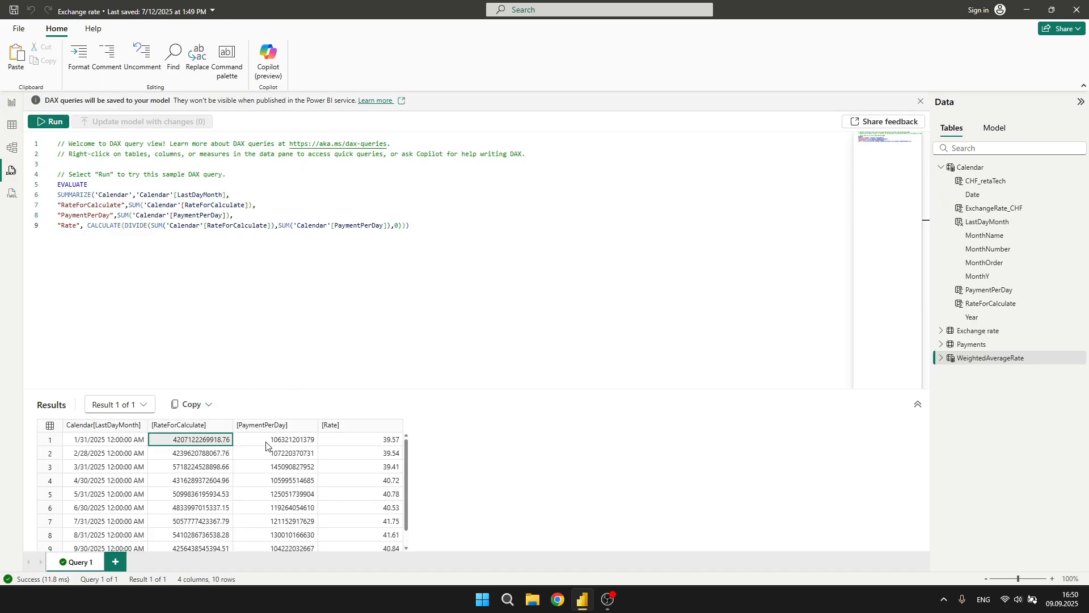
{"action": "left_click", "coordinate": [291, 443]}
{"action": "left_click", "coordinate": [357, 442]}
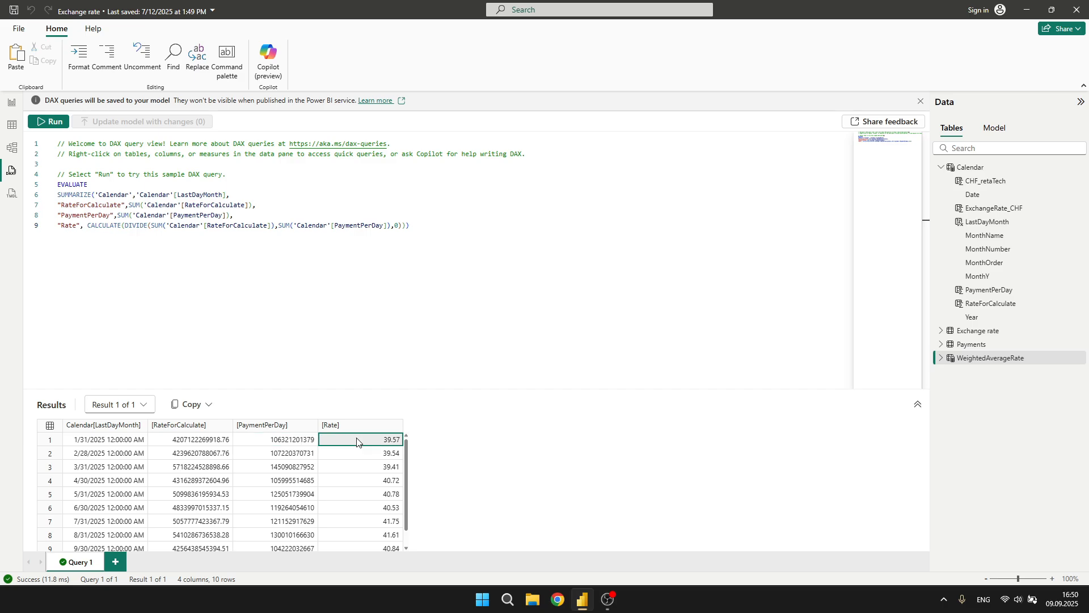
Step: Check the report table's sums for 28.02.2025 and 31.03.2025 with the slicer, and return to the DAX query view
{"action": "left_click", "coordinate": [11, 102]}
{"action": "left_click", "coordinate": [475, 164]}
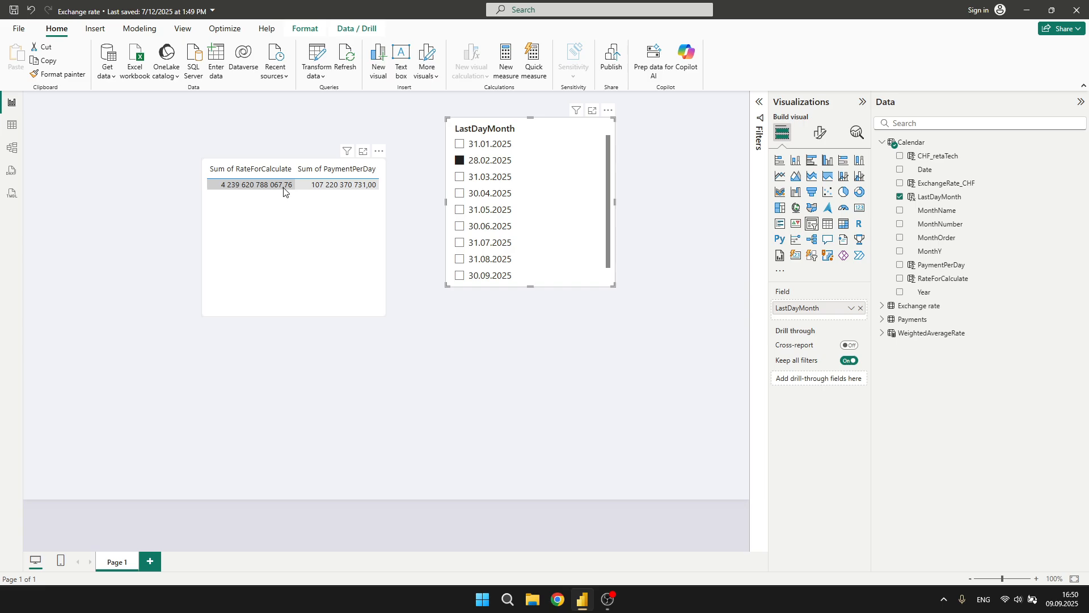
{"action": "left_click", "coordinate": [486, 177]}
{"action": "left_click", "coordinate": [12, 172]}
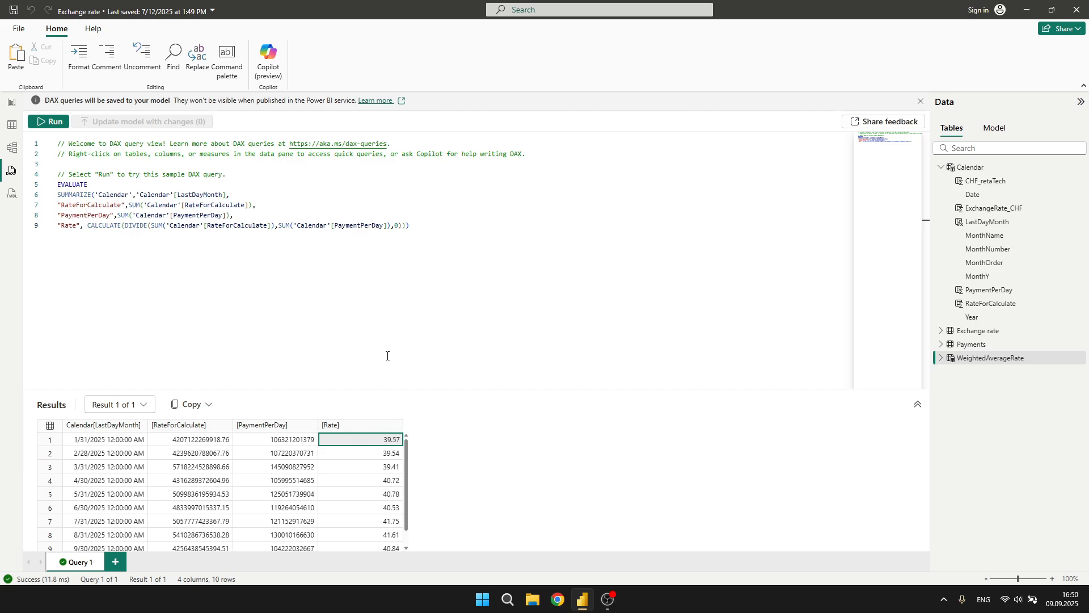
Step: Wrap the "RateForCalculate" sum in CALCULATE with the filter DATESYTD('Calendar'[Date], "6-30")
{"action": "left_click", "coordinate": [129, 205]}
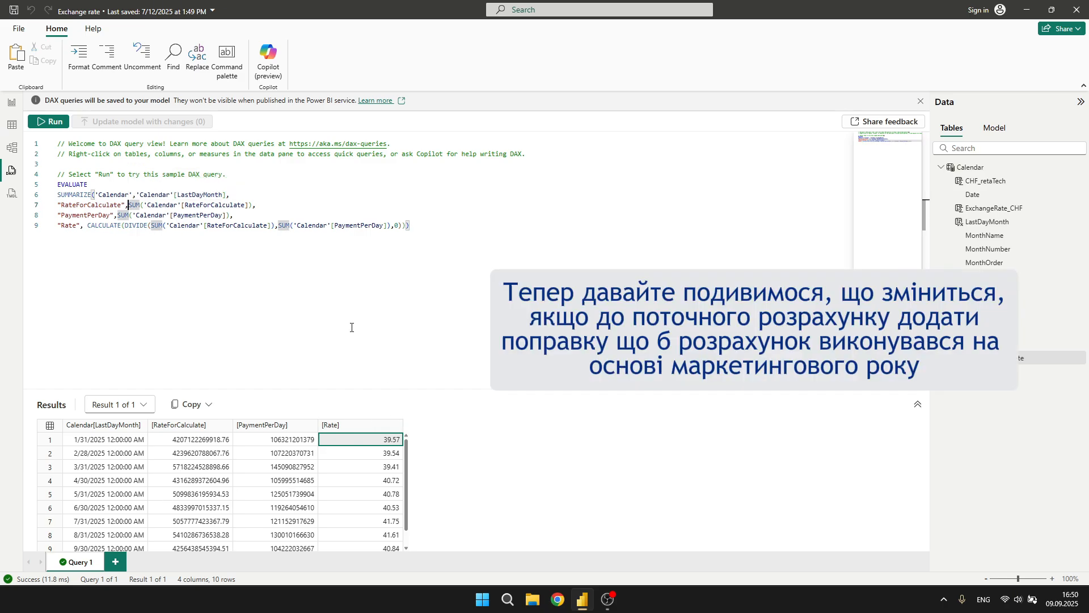
{"action": "type", "text": "ca"}
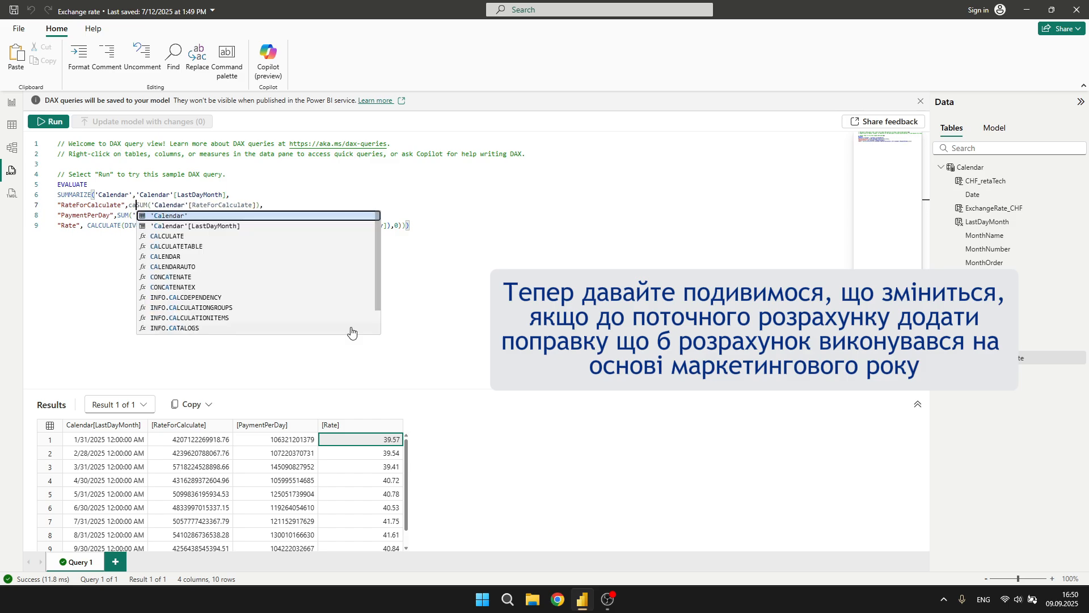
{"action": "key", "text": "Down"}
{"action": "key", "text": "Down"}
{"action": "key", "text": "Tab"}
{"action": "left_click", "coordinate": [336, 209]}
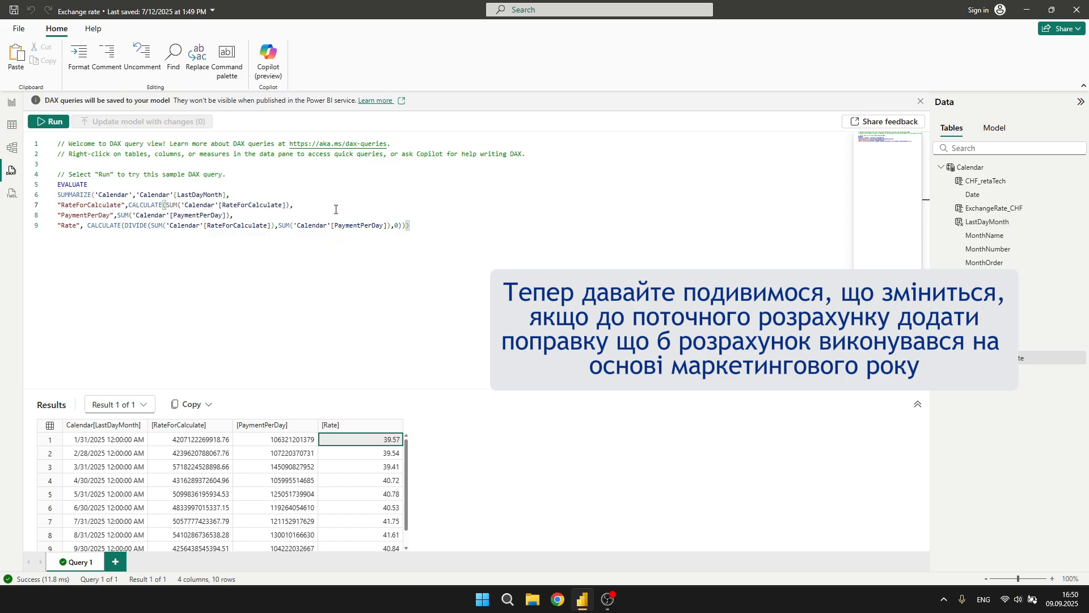
{"action": "type", "text": "DATESYTD('Calendar'[Date], \"6-30\")),"}
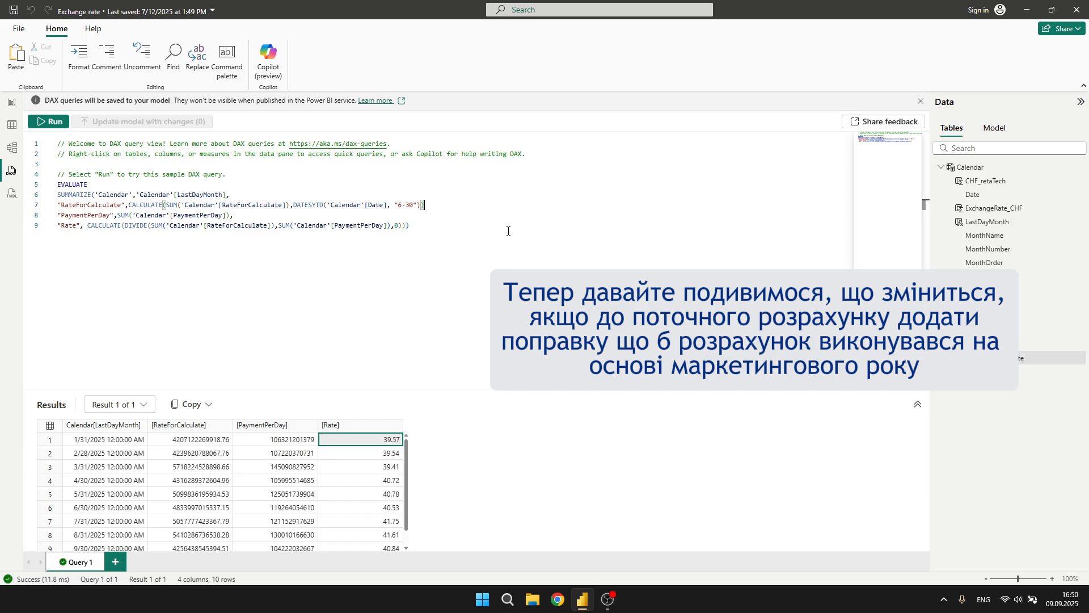
Step: Wrap the "PaymentPerDay" sum in CALCULATE with the filter DATESYTD('Calendar'[Date], "6-30")
{"action": "left_click", "coordinate": [117, 215]}
{"action": "type", "text": "ca"}
{"action": "key", "text": "Down"}
{"action": "key", "text": "Down"}
{"action": "key", "text": "Tab"}
{"action": "key", "text": "End"}
{"action": "type", "text": "DATESYTD('Calendar'[Date], \"6-30\")),"}
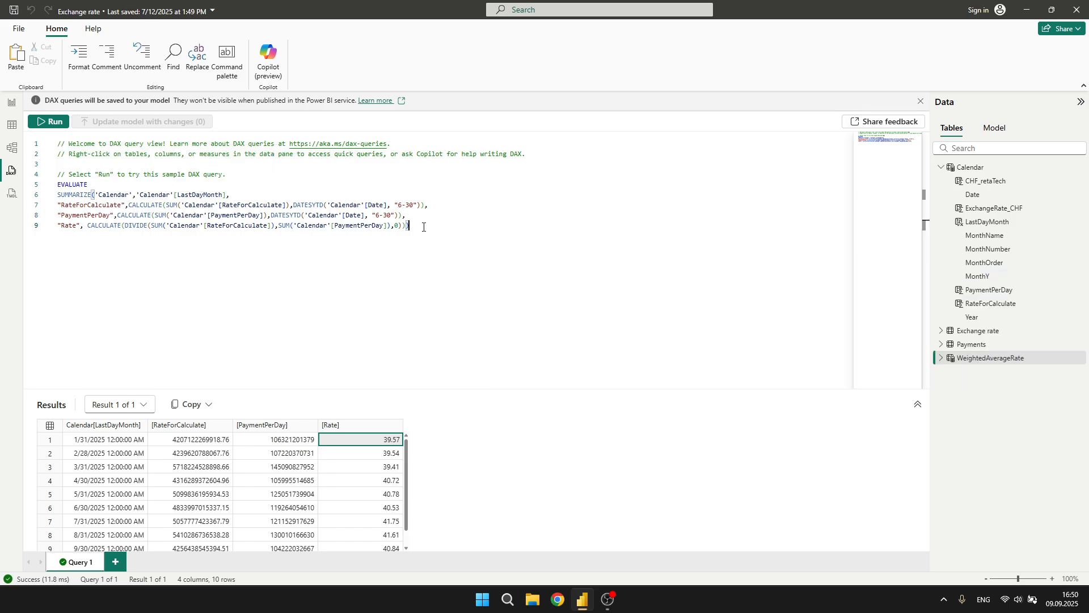
Step: Add the filter DATESYTD('Calendar'[Date], "6-30") back to the CALCULATE expression of "Rate"
{"action": "key", "text": "BackSpace"}
{"action": "key", "text": "BackSpace"}
{"action": "type", "text": ","}
{"action": "type", "text": "DATESYTD('Calendar'[Date], \"6-30\")))"}
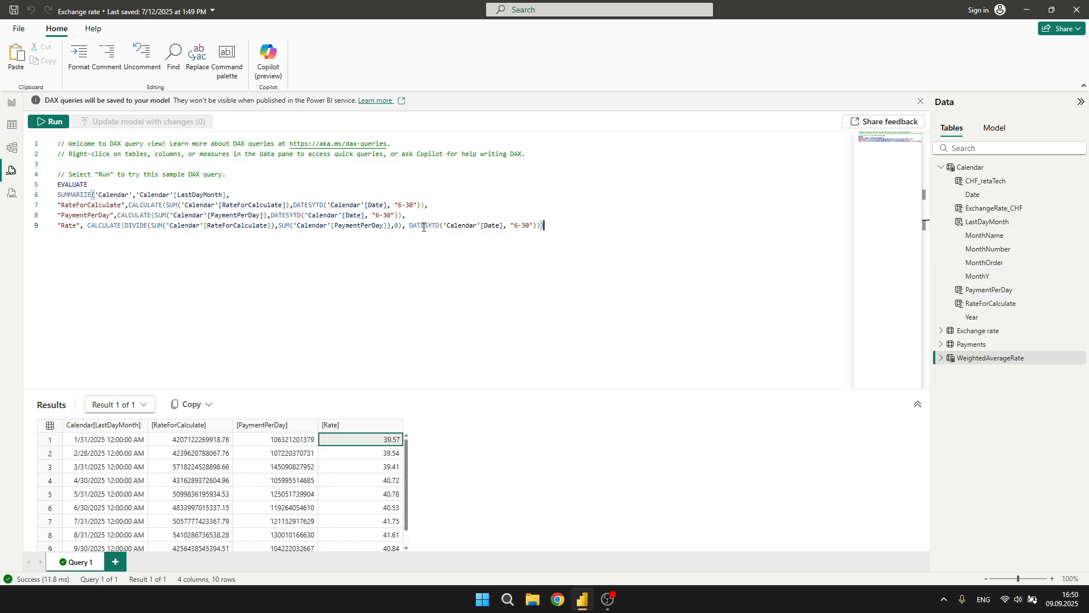
Step: Run the DAX query and check the accumulated RateForCalculate and PaymentPerDay results through the 6/30/2025 row
{"action": "left_click", "coordinate": [67, 126]}
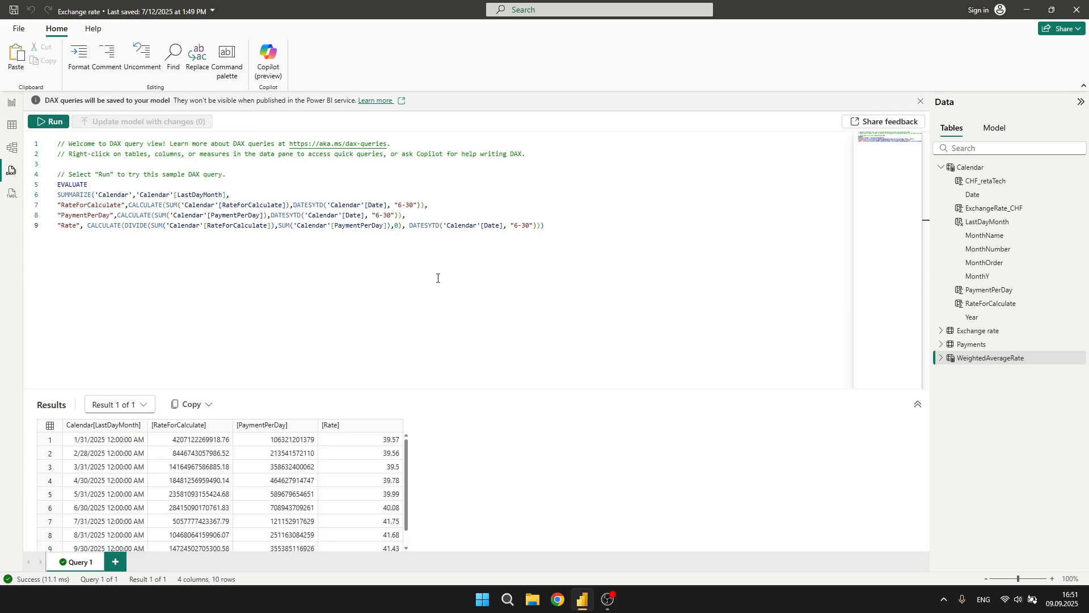
{"action": "left_click", "coordinate": [209, 443]}
{"action": "left_click", "coordinate": [213, 457]}
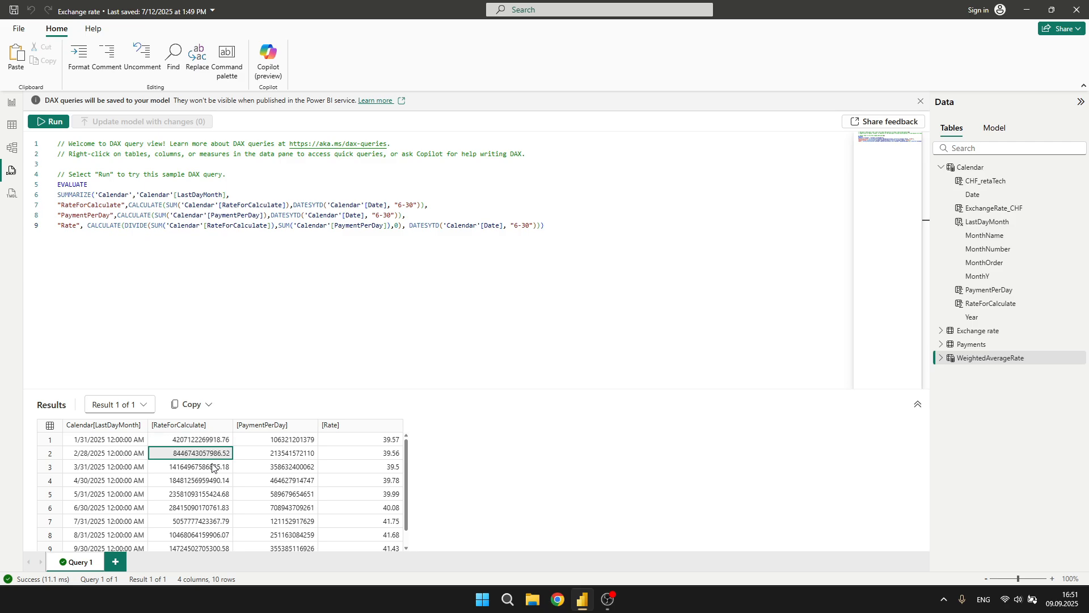
{"action": "left_click", "coordinate": [213, 467]}
{"action": "left_click", "coordinate": [214, 481]}
{"action": "left_click", "coordinate": [214, 494]}
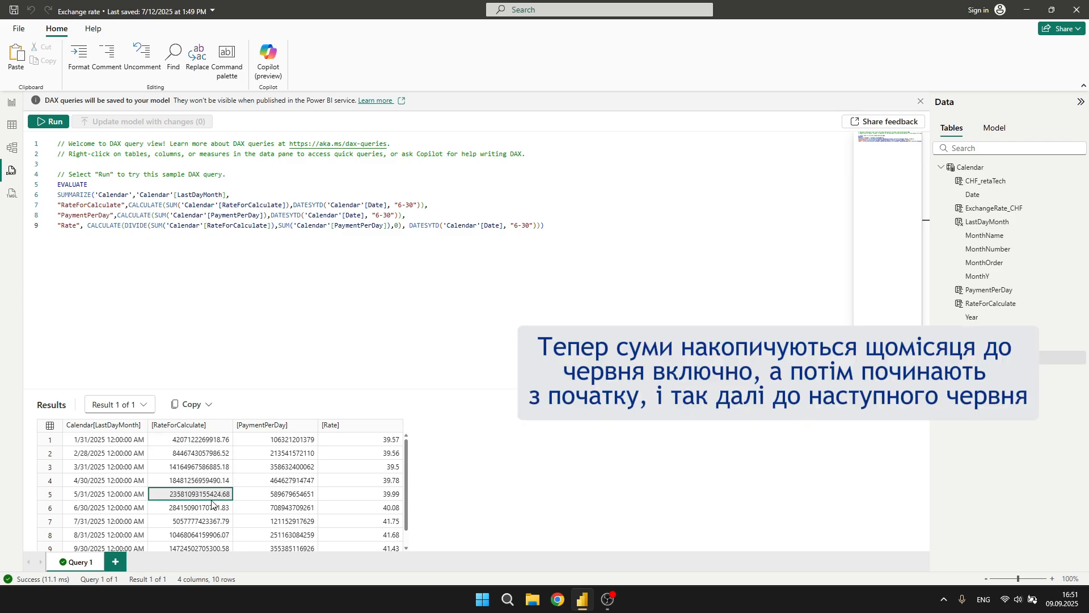
{"action": "left_click", "coordinate": [199, 508]}
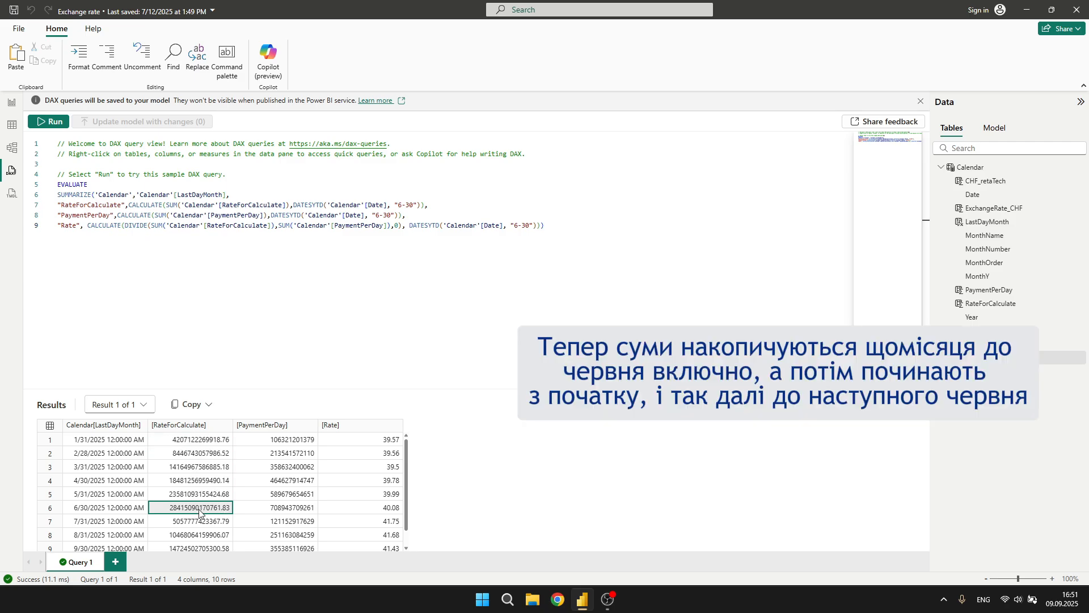
{"action": "left_click", "coordinate": [278, 510]}
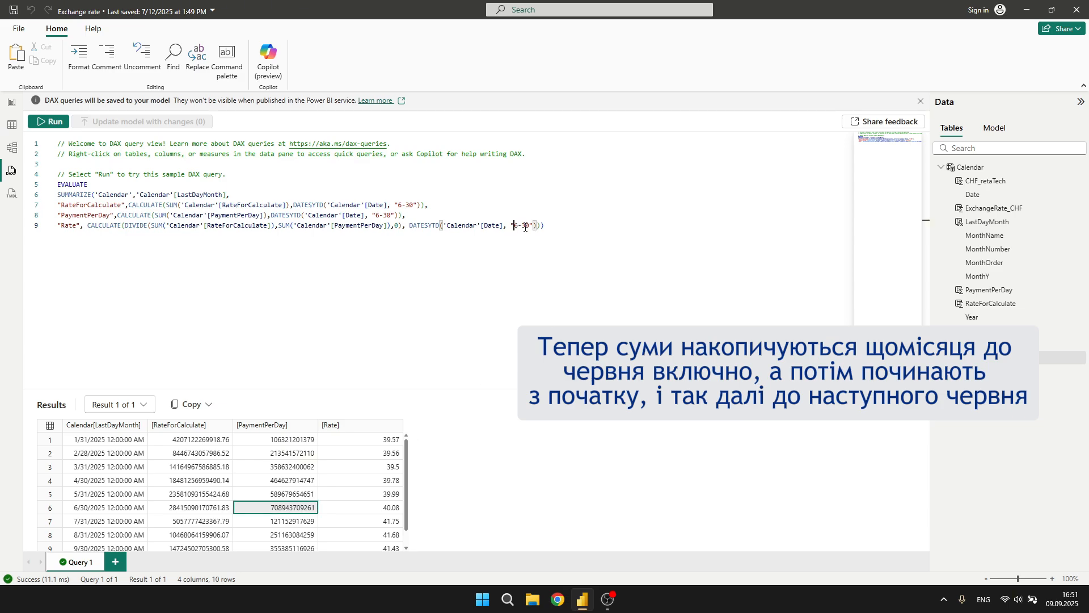
Step: Filter the report table to all month ends from 31.01.2025 through 30.06.2025 with the LastDayMonth slicer
{"action": "left_click", "coordinate": [9, 105]}
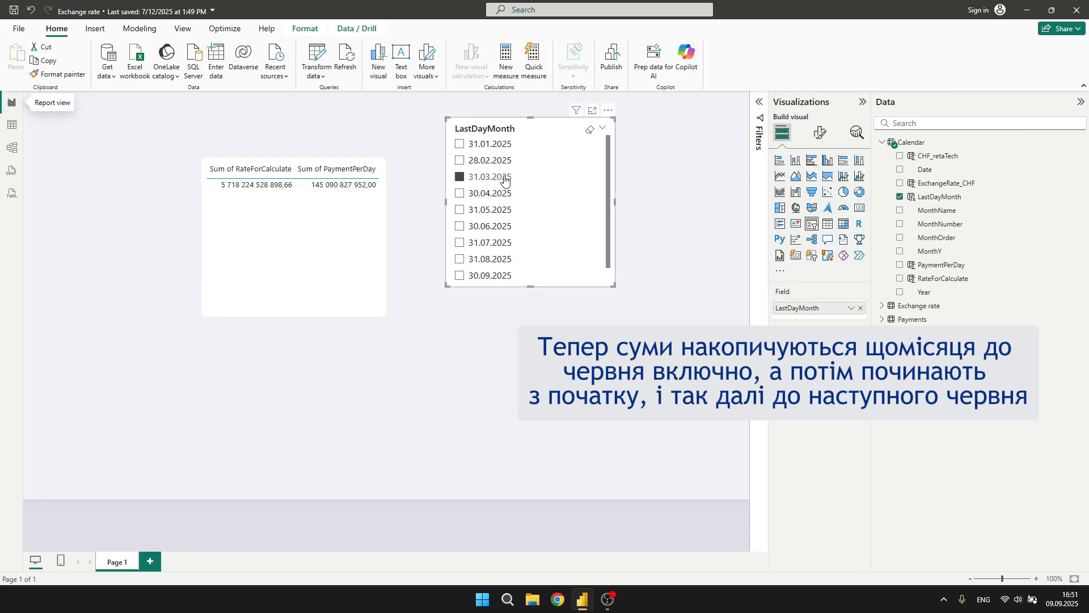
{"action": "left_click", "coordinate": [490, 147]}
{"action": "left_click", "coordinate": [492, 161], "text": "ctrl"}
{"action": "left_click", "coordinate": [491, 177], "text": "ctrl"}
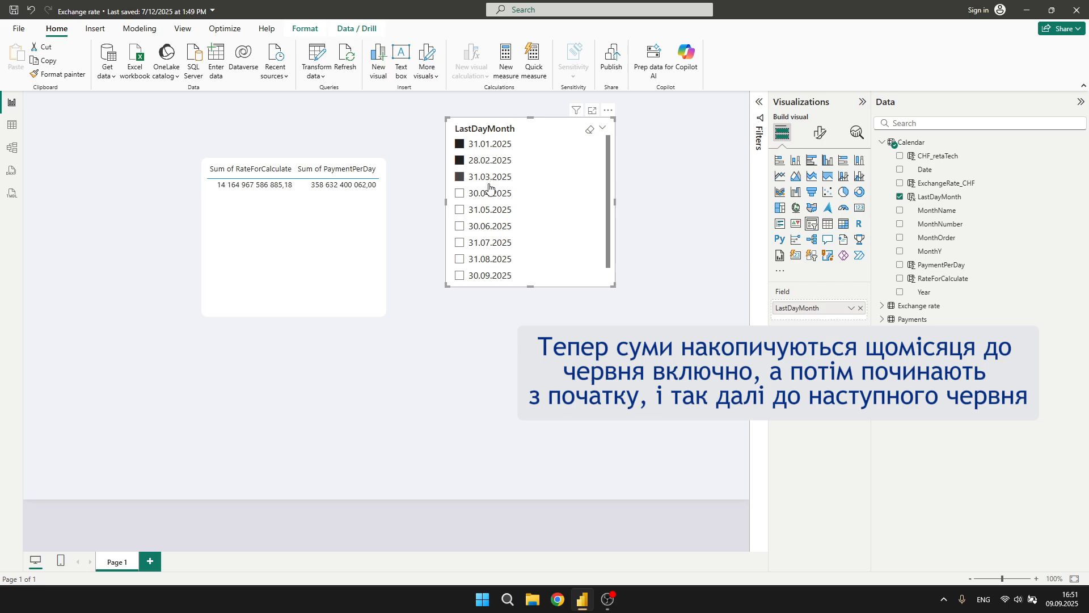
{"action": "left_click", "coordinate": [490, 194], "text": "ctrl"}
{"action": "left_click", "coordinate": [489, 210], "text": "ctrl"}
{"action": "left_click", "coordinate": [483, 226], "text": "ctrl"}
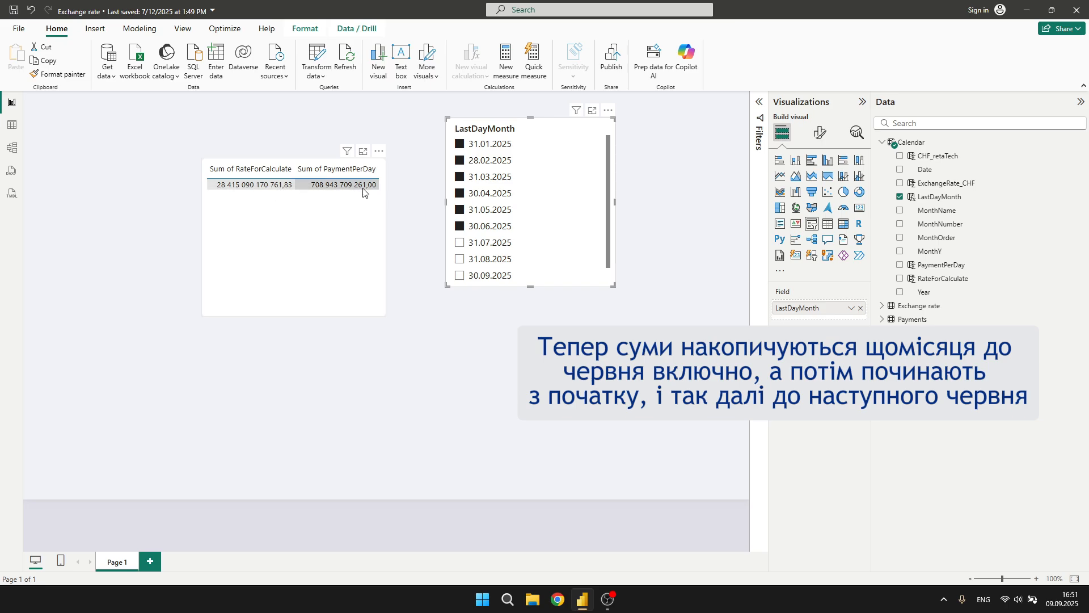
Step: Compare the report sums with the RateForCalculate and PaymentPerDay values in the 6/30/2025 row of the DAX query results
{"action": "left_click", "coordinate": [19, 177]}
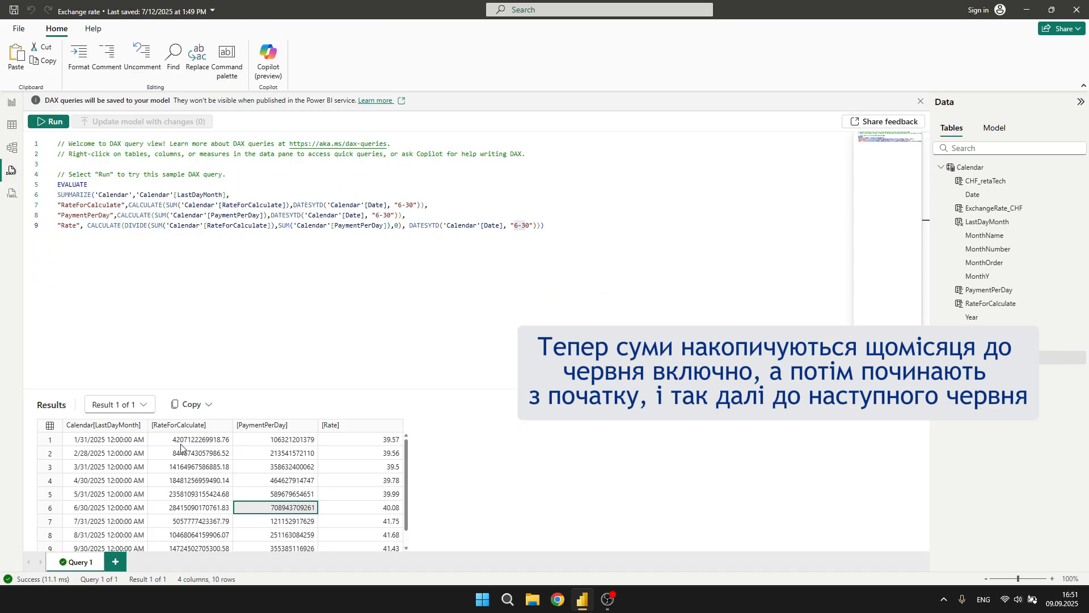
{"action": "scroll", "coordinate": [180, 447], "scroll_direction": "down", "scroll_amount": 1}
{"action": "left_click", "coordinate": [223, 496]}
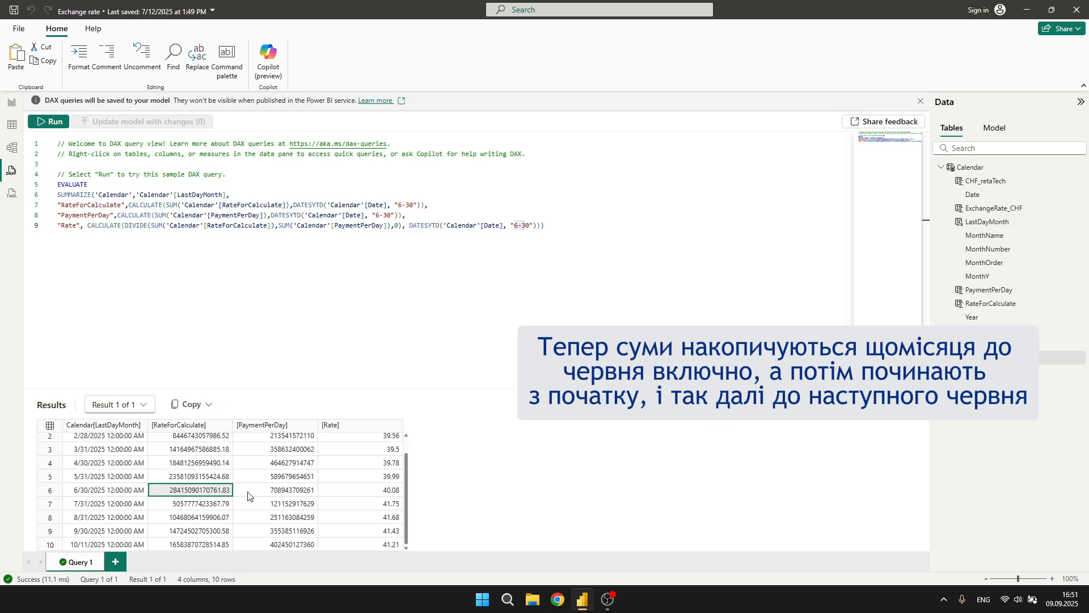
{"action": "left_click", "coordinate": [308, 496]}
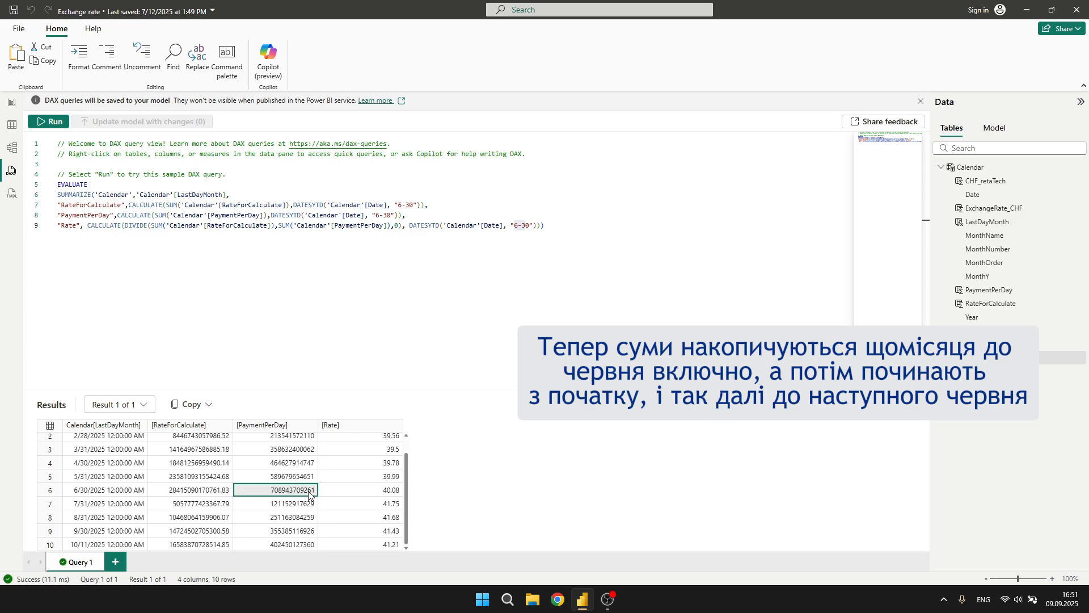
Step: Filter the report to 31.07.2025 only and compare its sums with the 7/31/2025 row of the DAX query results
{"action": "left_click", "coordinate": [12, 102]}
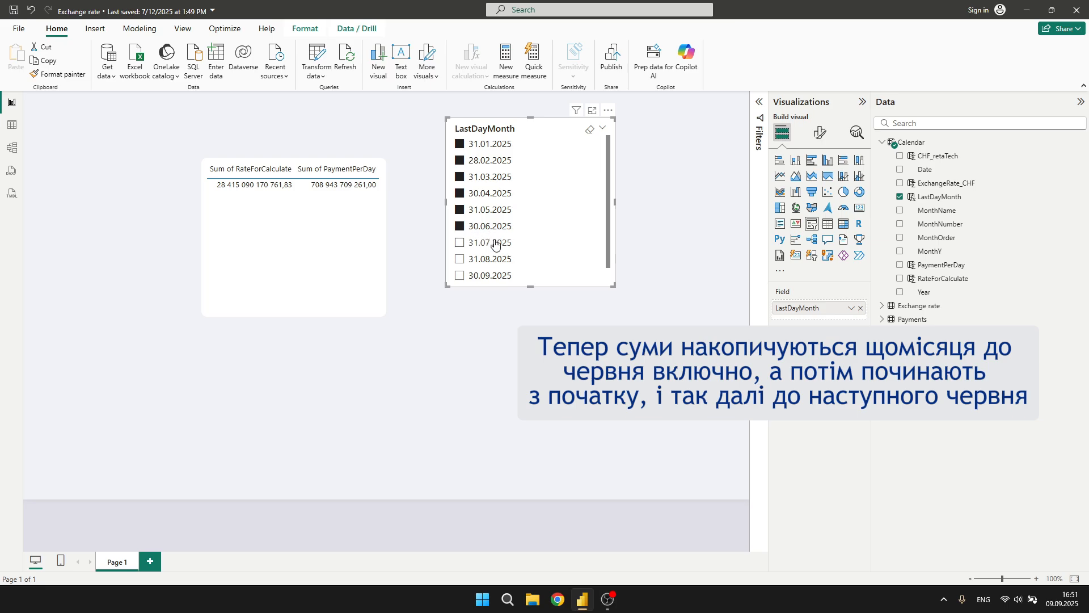
{"action": "scroll", "coordinate": [487, 245], "scroll_direction": "down", "scroll_amount": 1}
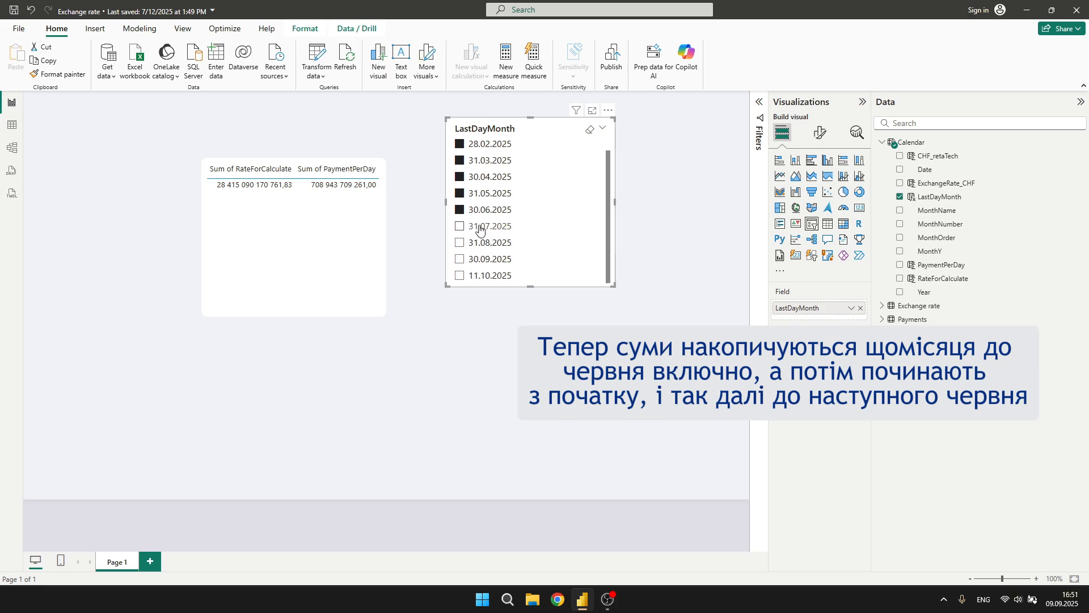
{"action": "left_click", "coordinate": [479, 227]}
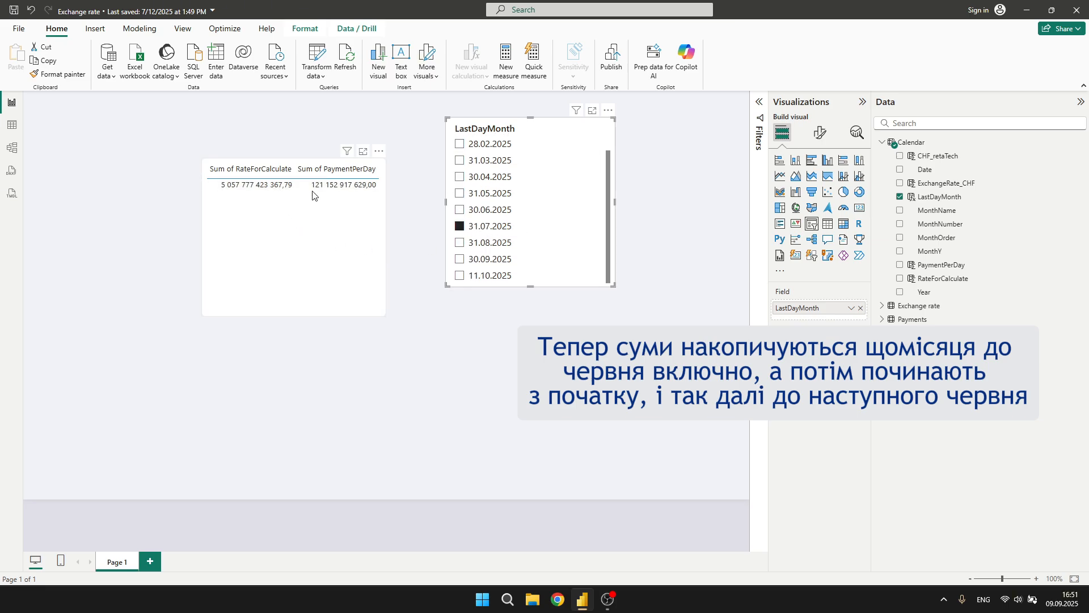
{"action": "left_click", "coordinate": [11, 170]}
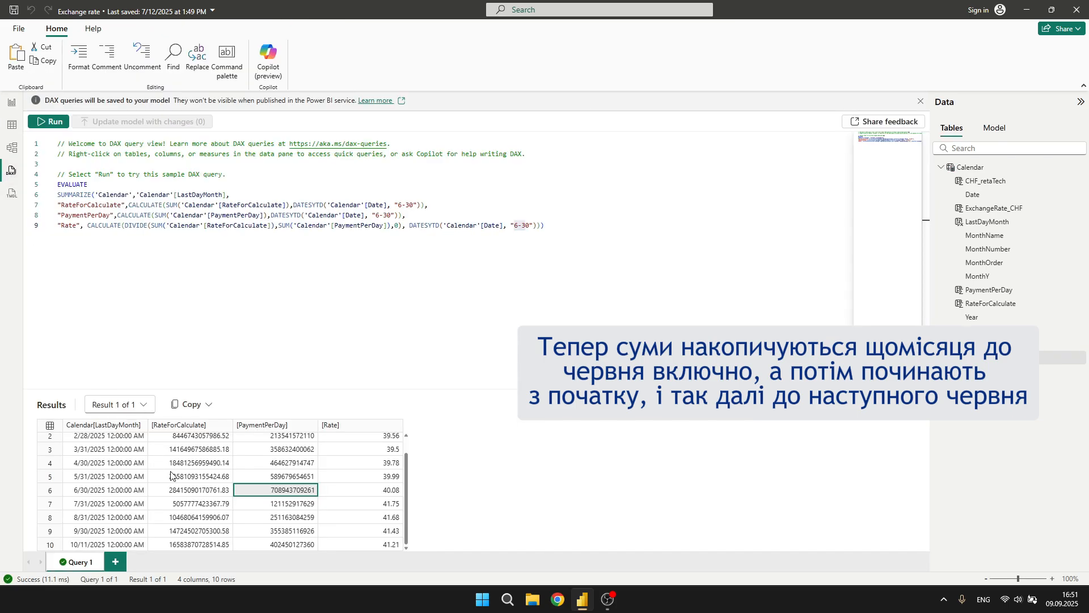
{"action": "left_click", "coordinate": [260, 507]}
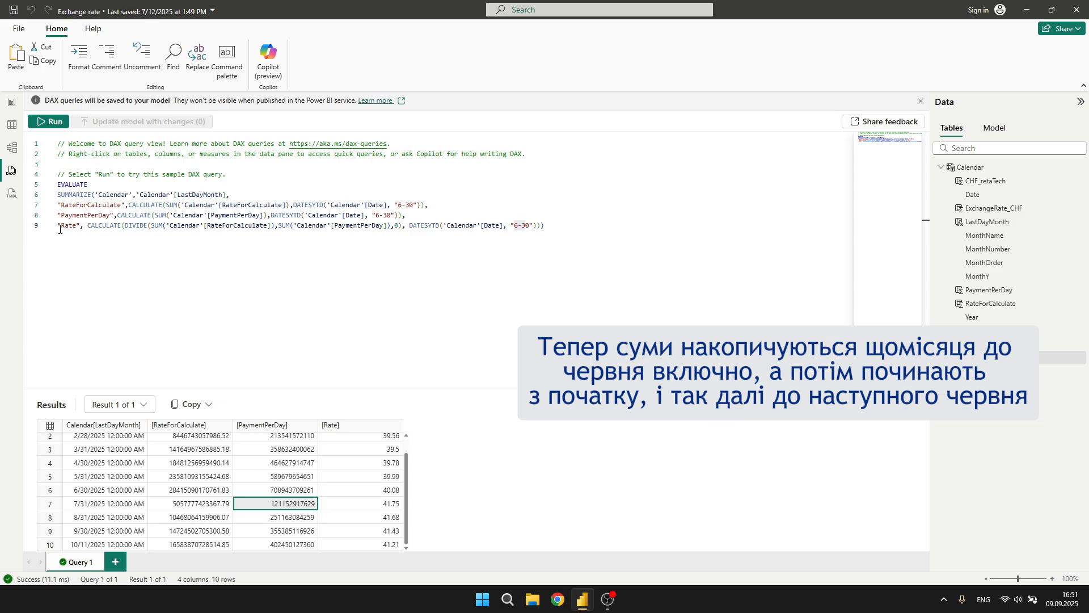
Step: Add 31.08.2025, 30.09.2025 and 11.10.2025 to the slicer selection and compare the sums with the query's 10/11/2025 row
{"action": "left_click", "coordinate": [11, 102]}
{"action": "left_click", "coordinate": [480, 244], "text": "ctrl"}
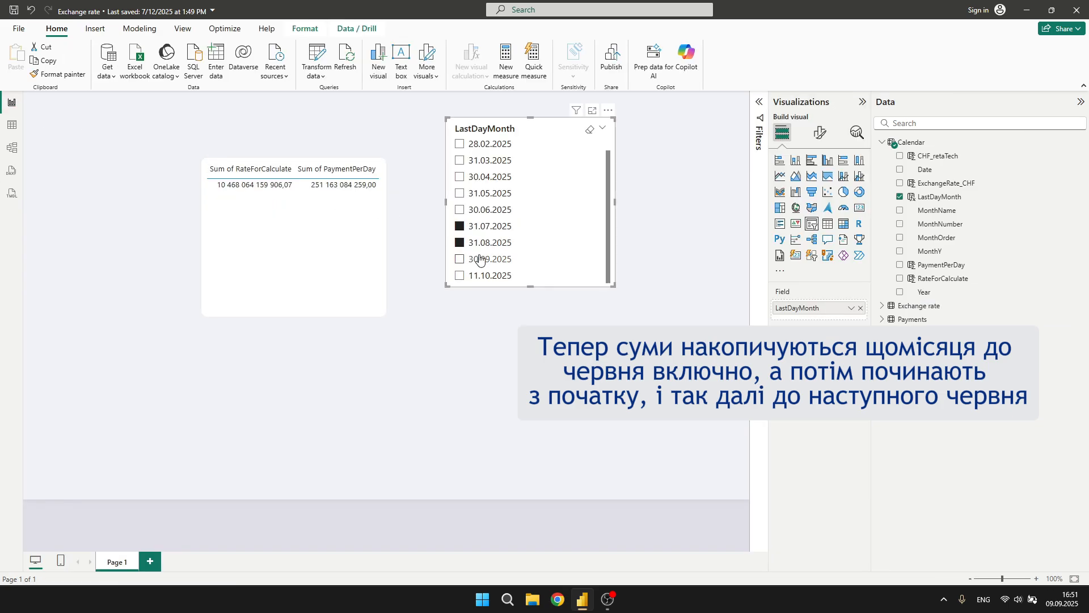
{"action": "left_click", "coordinate": [479, 258], "text": "ctrl"}
{"action": "left_click", "coordinate": [487, 276], "text": "ctrl"}
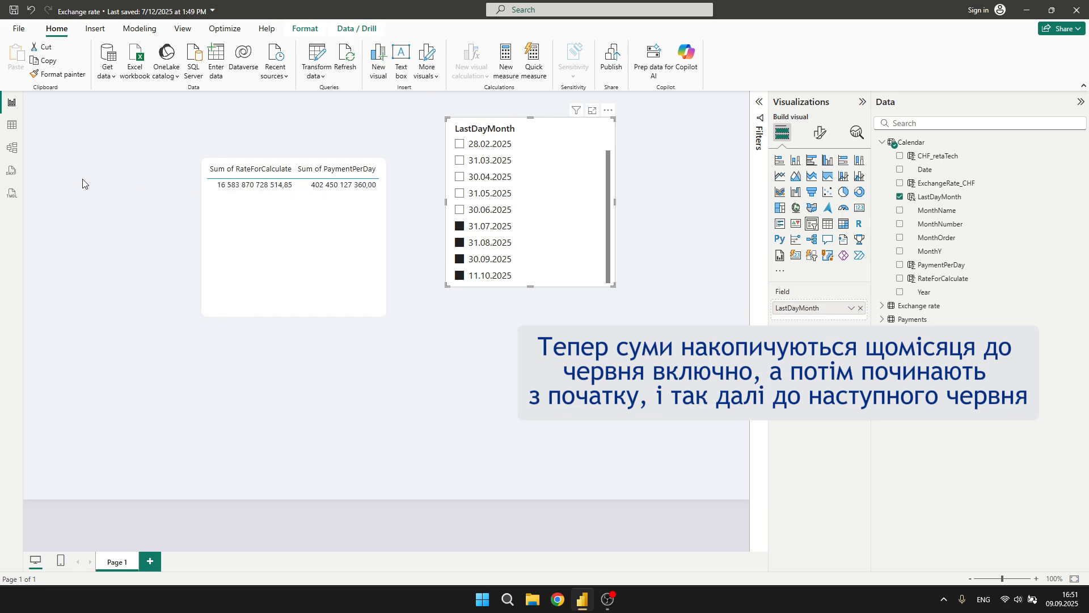
{"action": "left_click", "coordinate": [11, 170]}
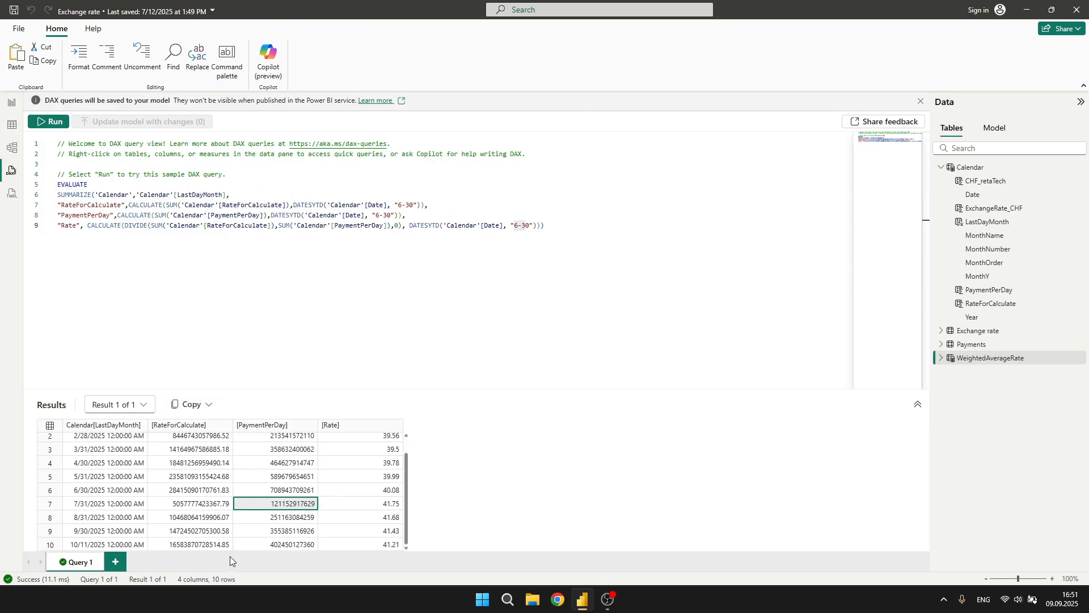
{"action": "left_click", "coordinate": [217, 545]}
{"action": "left_click", "coordinate": [304, 545]}
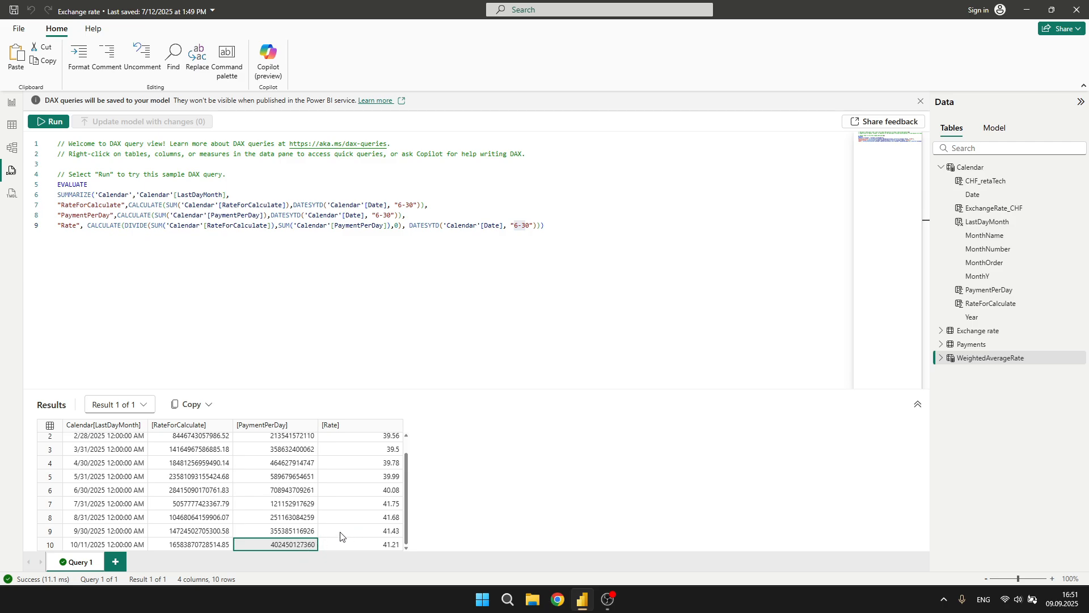
Step: In table view, change the DATESYTD year-end argument in the WeightedAverageRate formula to "30,06" and apply the formula
{"action": "left_click", "coordinate": [12, 125]}
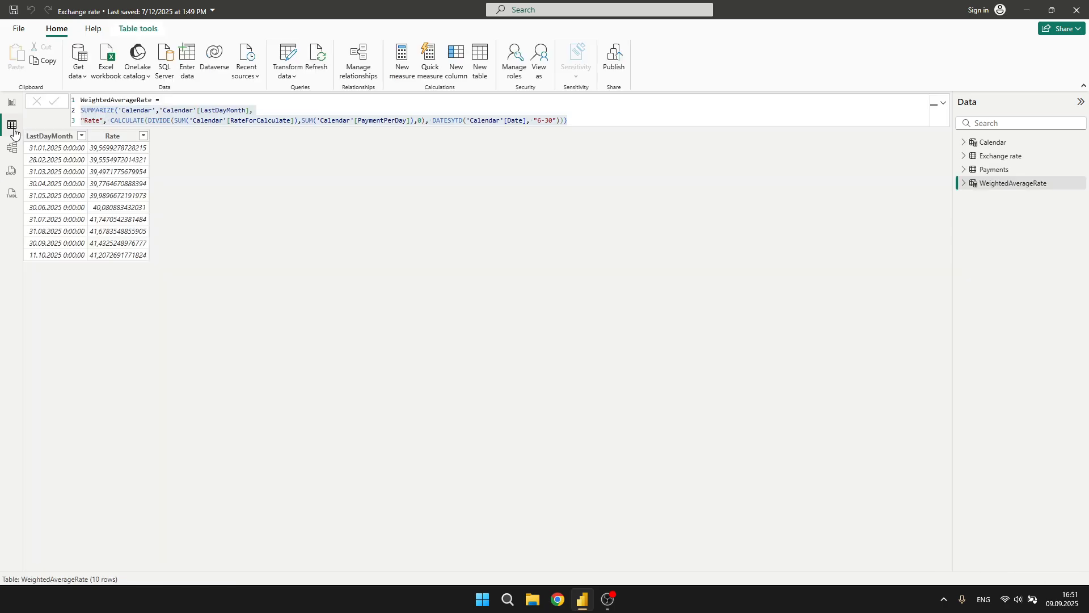
{"action": "left_click", "coordinate": [126, 171]}
{"action": "left_click", "coordinate": [540, 120]}
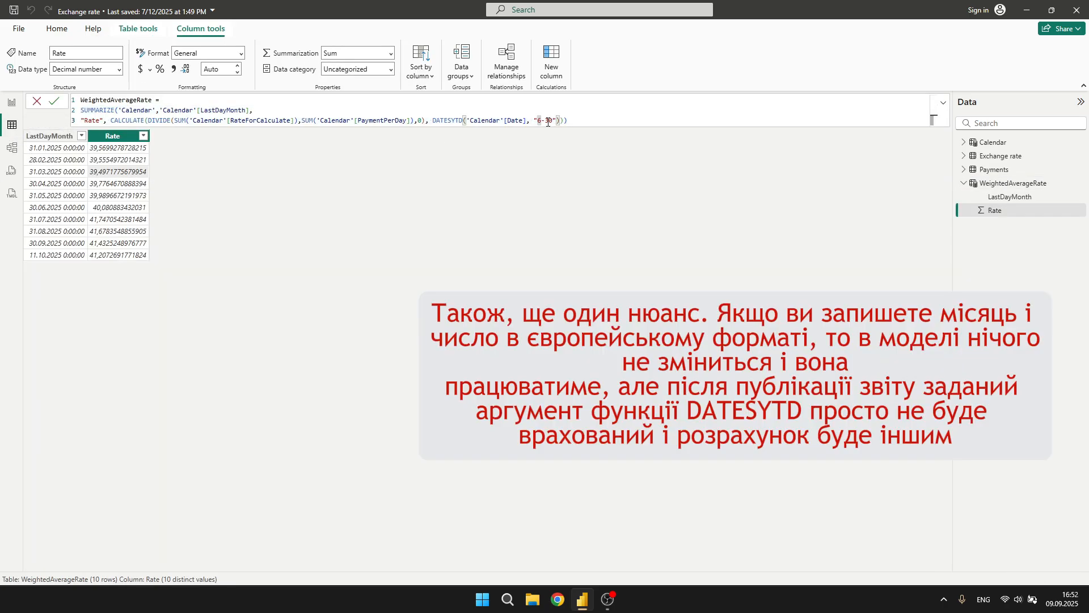
{"action": "left_click_drag", "start_coordinate": [537, 121], "coordinate": [549, 120]}
{"action": "left_click", "coordinate": [582, 121]}
{"action": "left_click", "coordinate": [549, 121]}
{"action": "type", "text": "30,"}
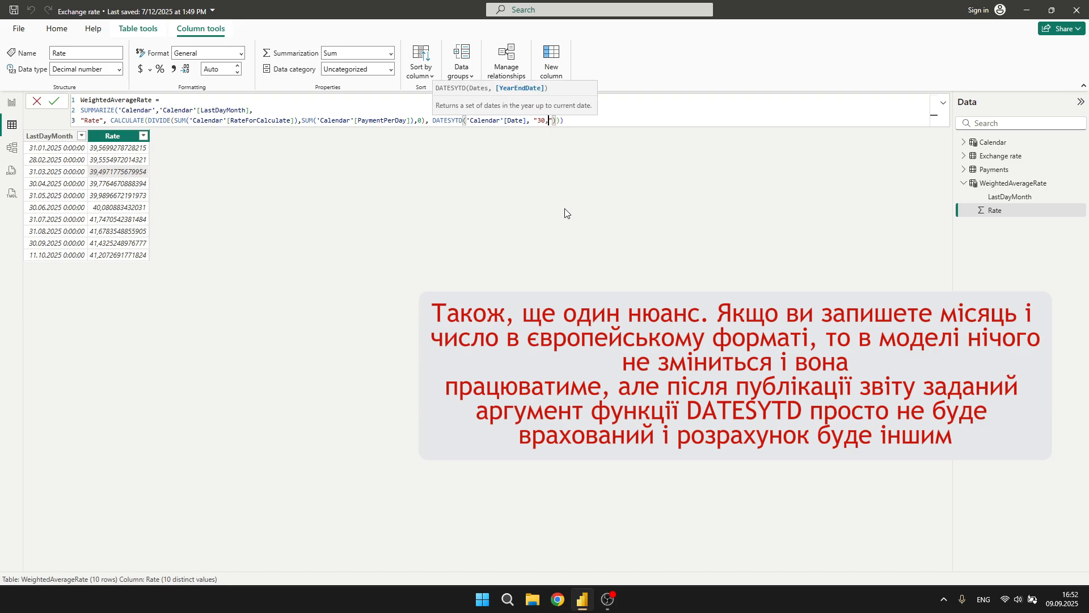
{"action": "type", "text": "06"}
{"action": "left_click", "coordinate": [587, 122]}
{"action": "left_click", "coordinate": [52, 103]}
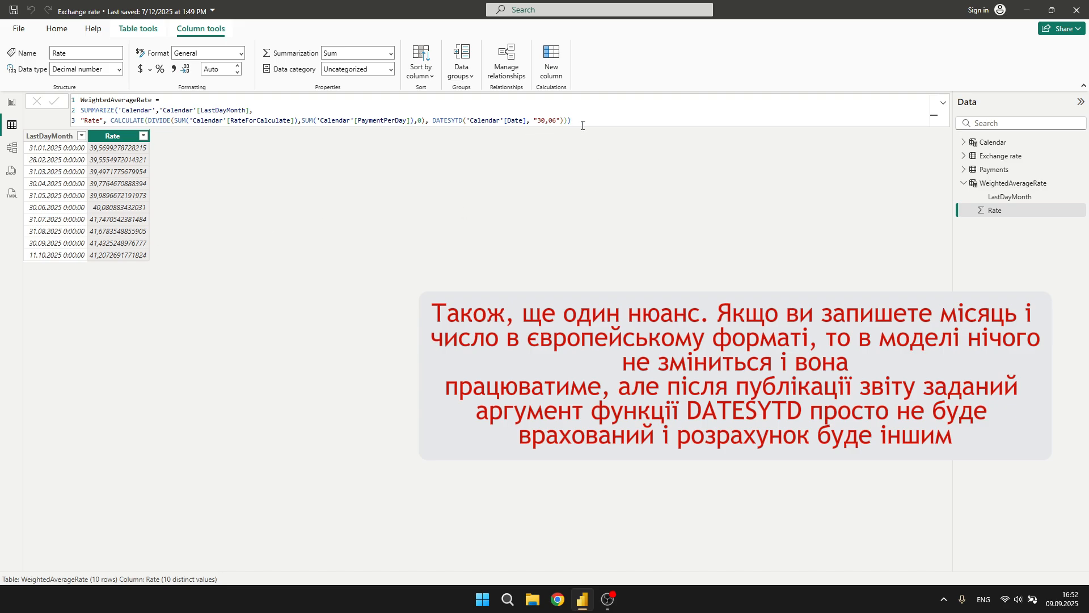
Step: Set the DATESYTD year-end argument in the WeightedAverageRate formula back to "6-30" and apply the formula
{"action": "left_click_drag", "start_coordinate": [578, 120], "coordinate": [429, 130]}
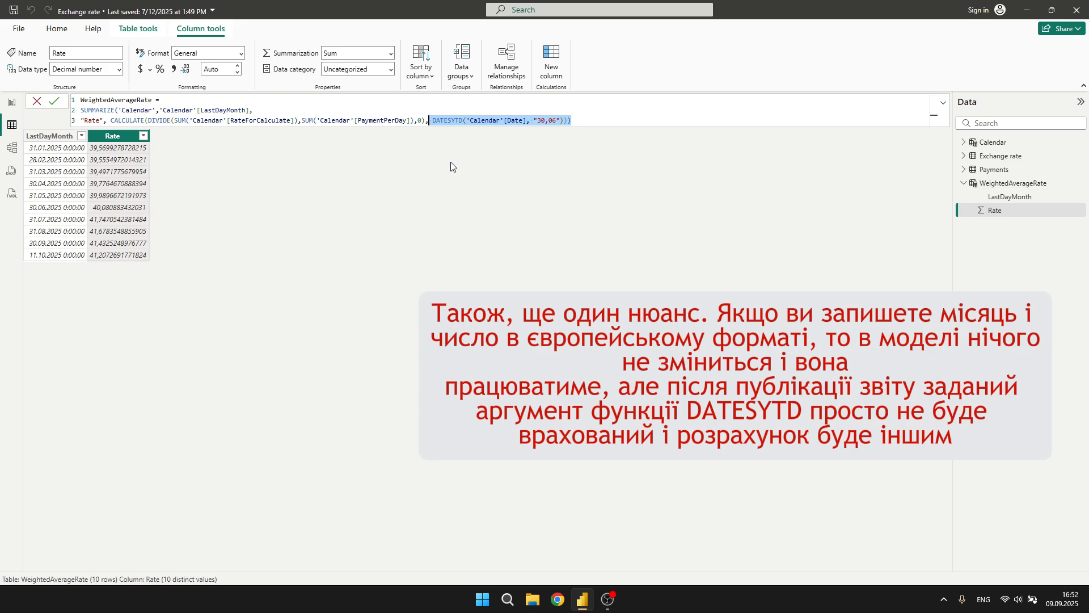
{"action": "left_click", "coordinate": [566, 121]}
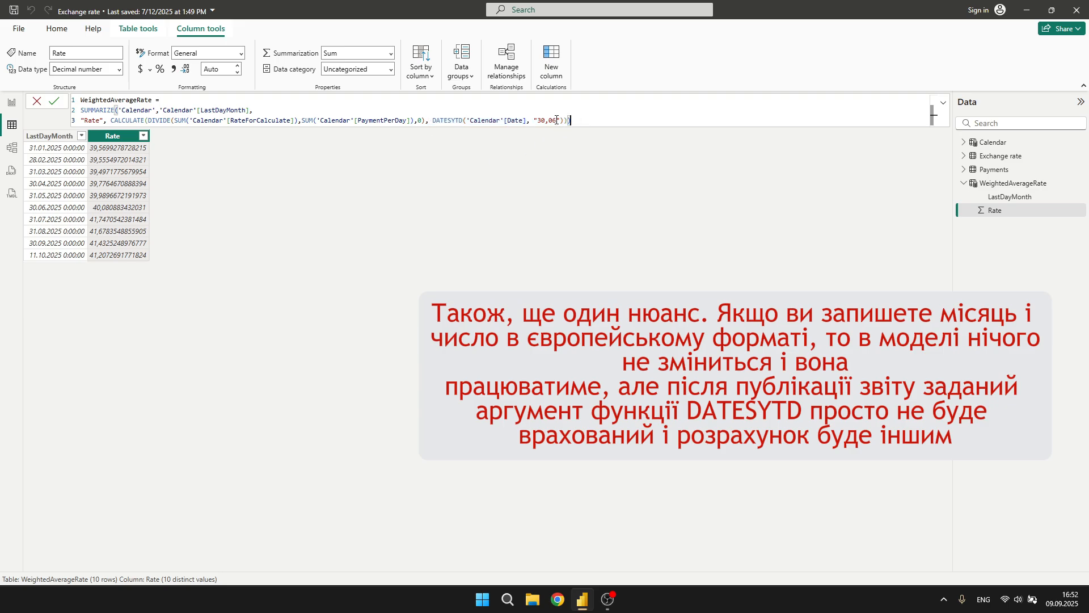
{"action": "left_click_drag", "start_coordinate": [556, 120], "coordinate": [545, 120]}
{"action": "type", "text": "6-30"}
{"action": "left_click", "coordinate": [51, 104]}
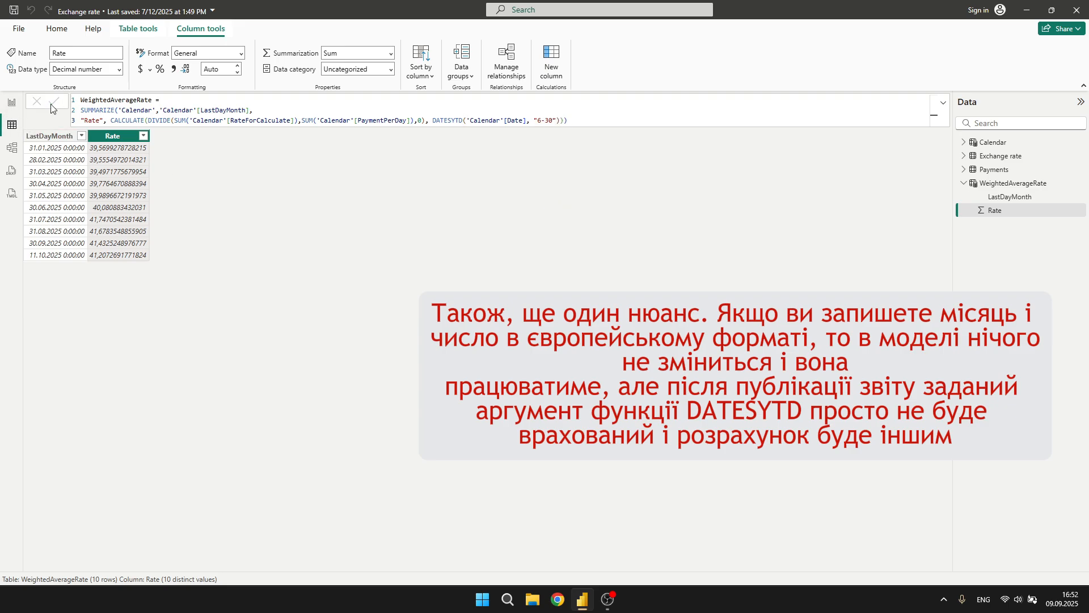